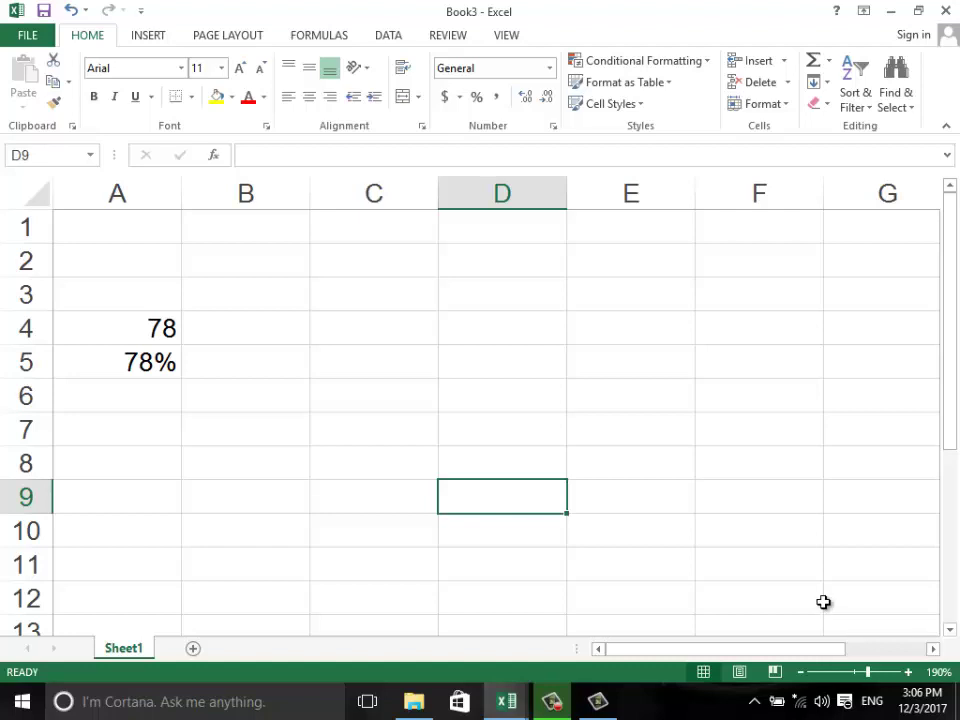
Step: Inspect the score 78 in A4 and the percentage 78% in A5
click(225, 364)
click(225, 328)
click(161, 328)
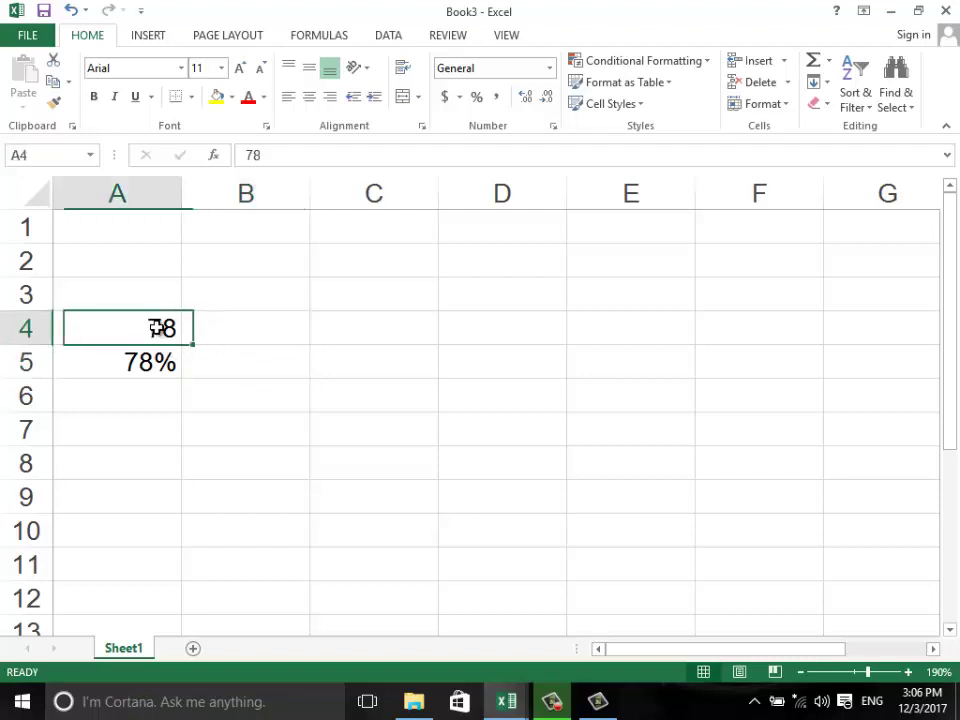
click(266, 401)
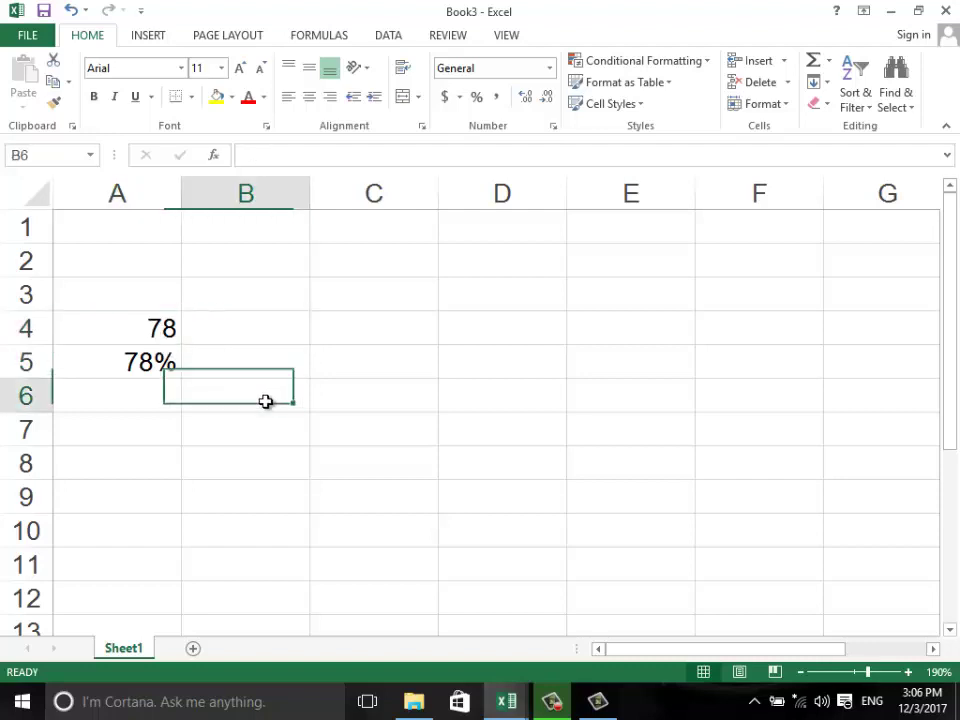
click(167, 369)
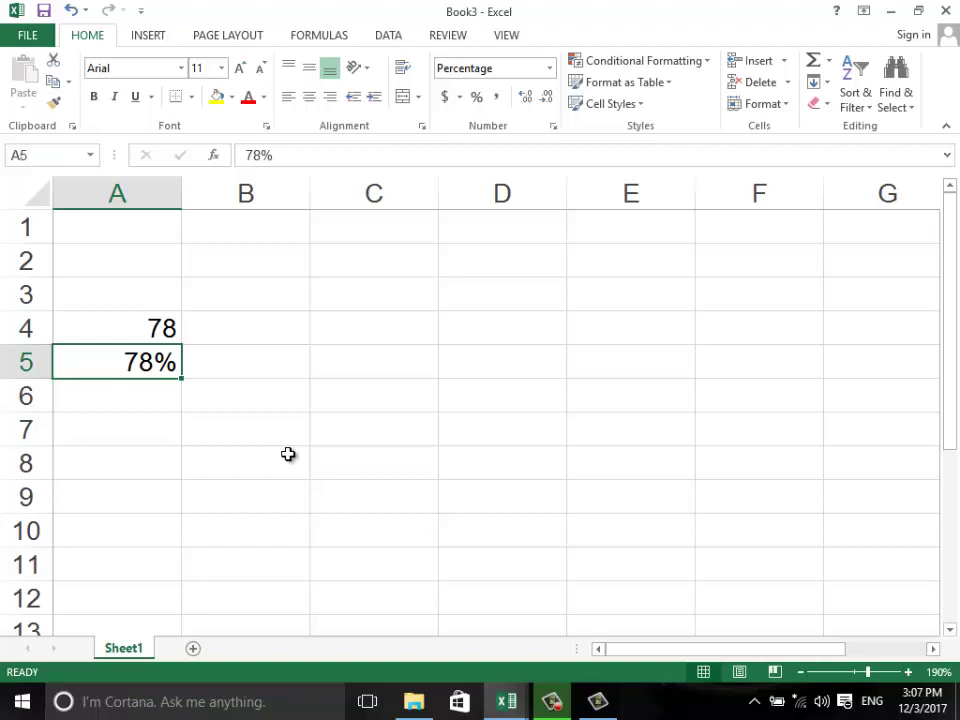
click(171, 334)
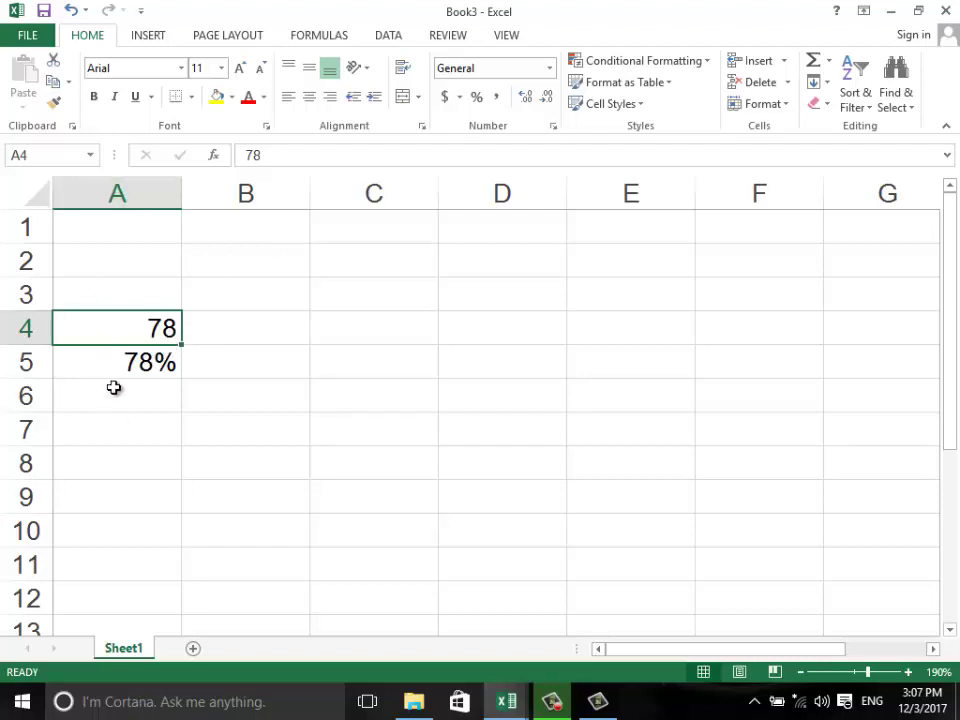
Step: Enter 78 into B4 beside the score
click(186, 332)
click(130, 339)
click(246, 327)
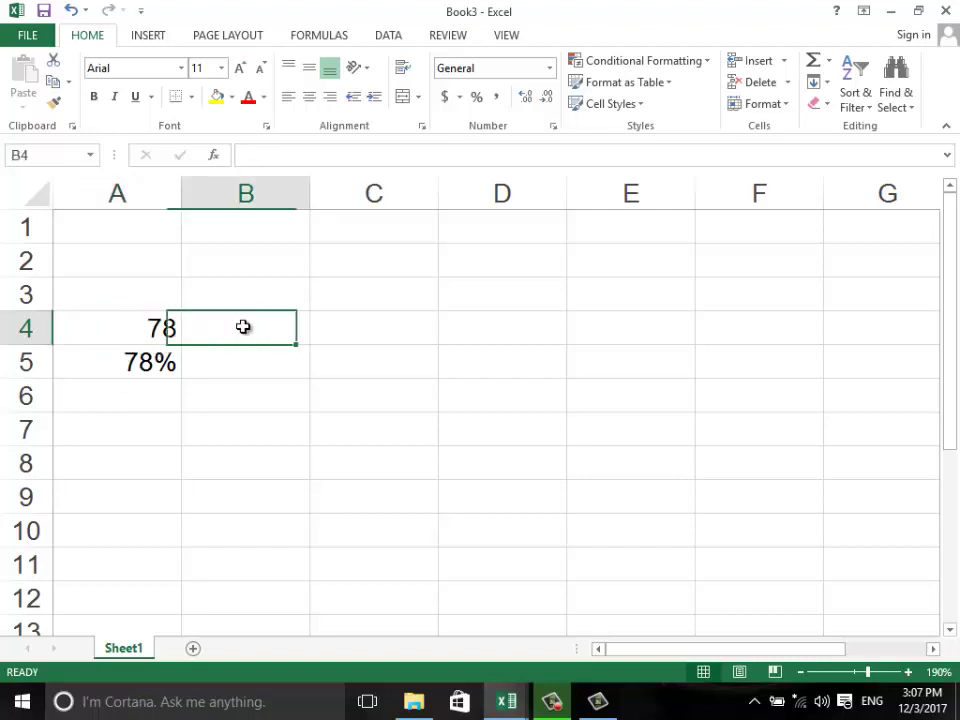
text(78)
key(Return)
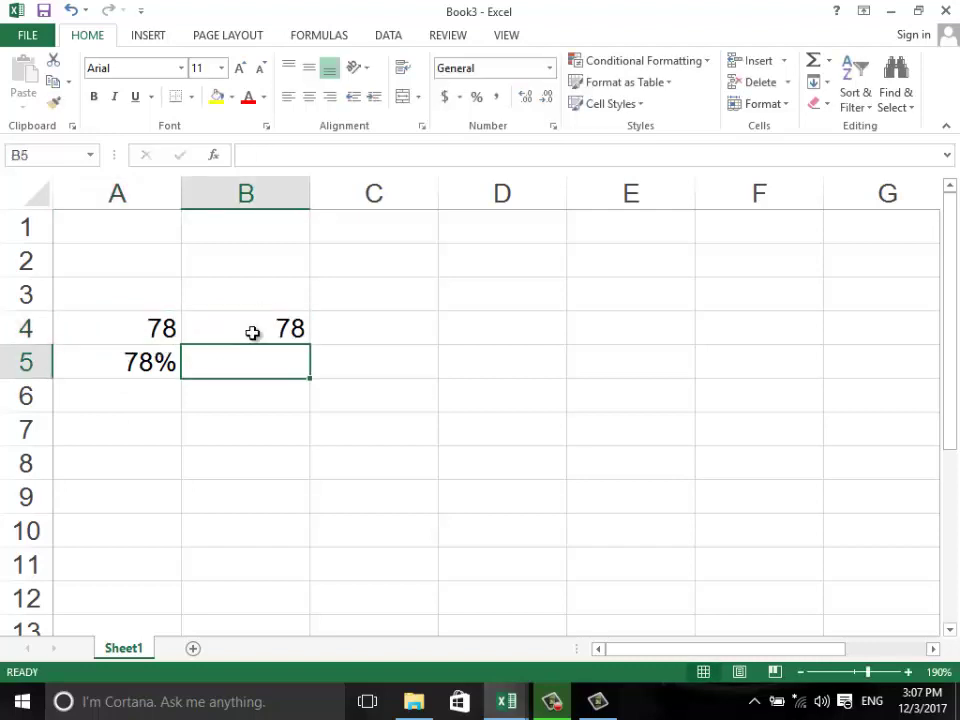
Step: Enter 0.78 into B5 and select B3:B6 to view their sum
click(142, 360)
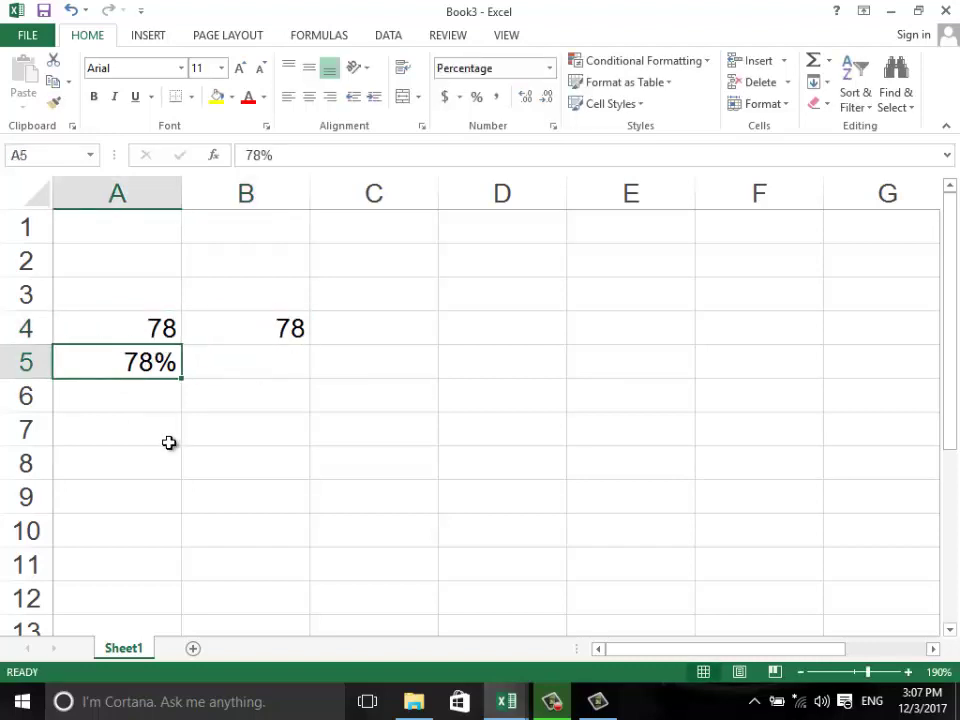
click(255, 366)
text(0.)
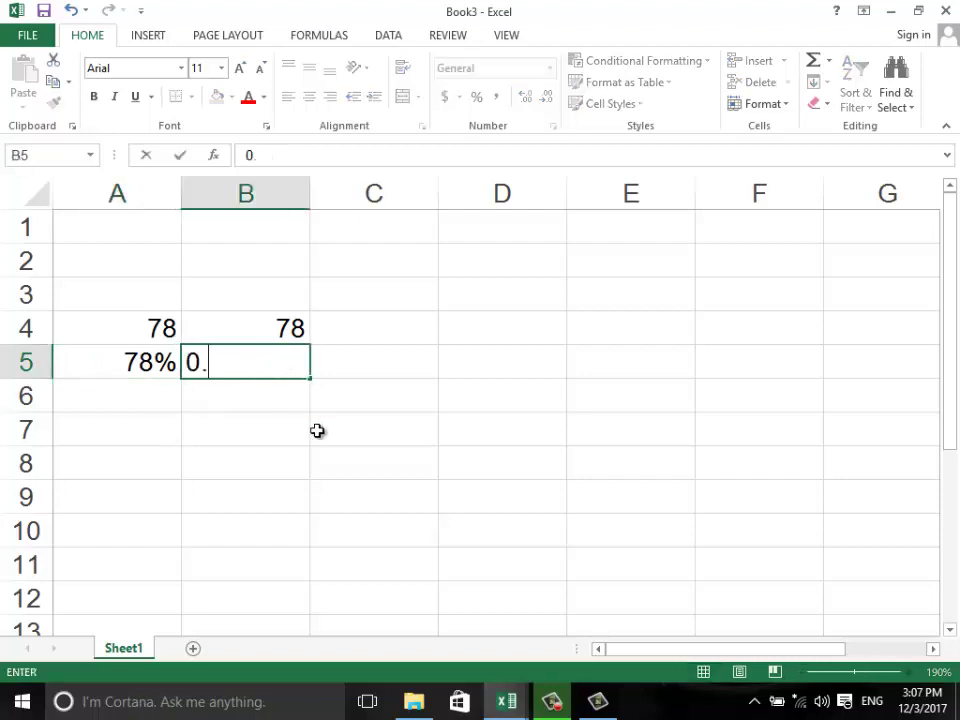
text(78)
key(Return)
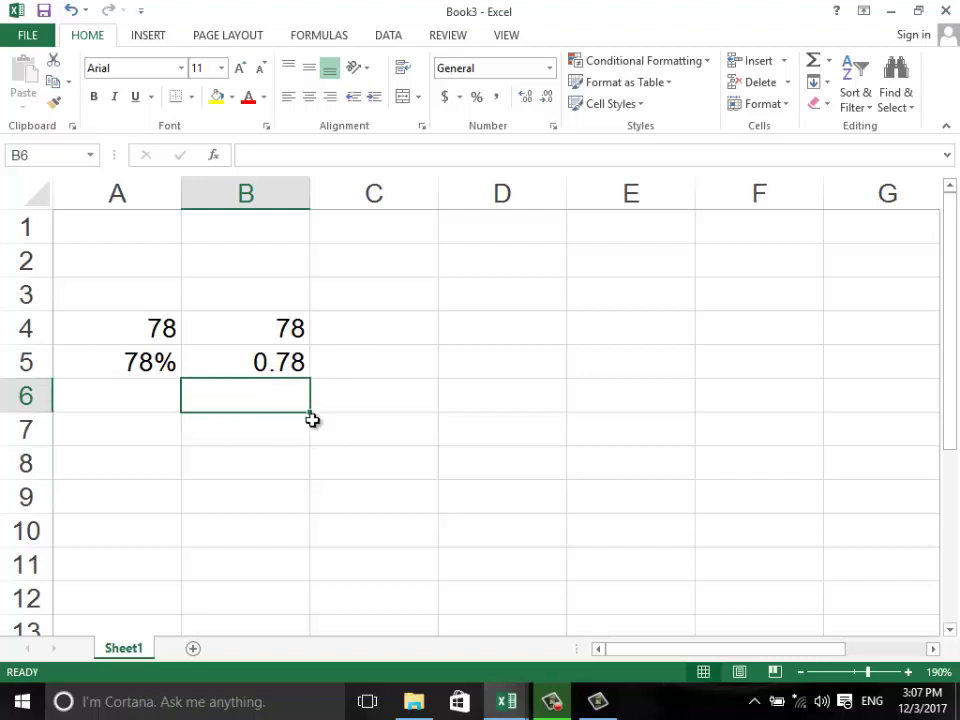
drag(287, 300, 287, 401)
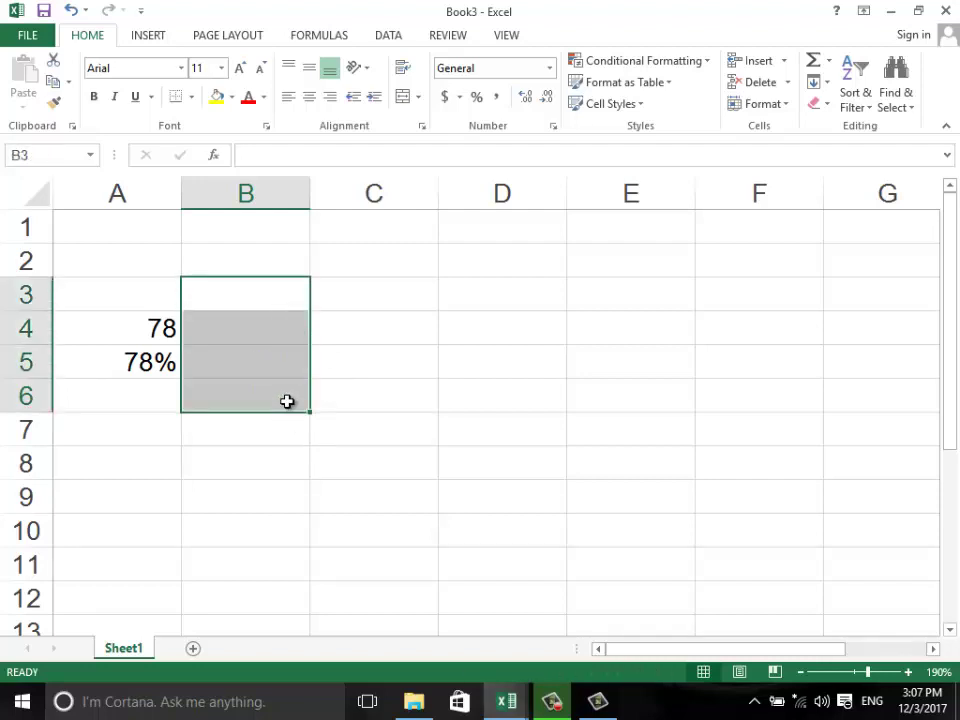
click(287, 401)
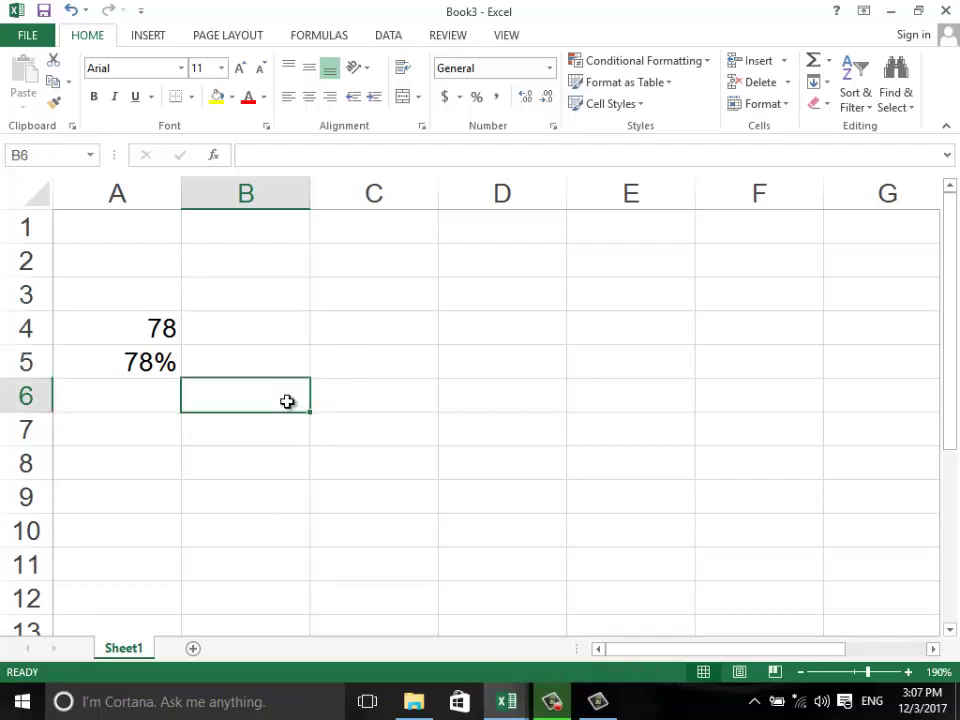
Step: In B4 enter =IF(A4>=90,"A",IF(A4>=80,"B",IF(A4>=70,"C",IF(A4>=60,"D","F"))))
click(255, 328)
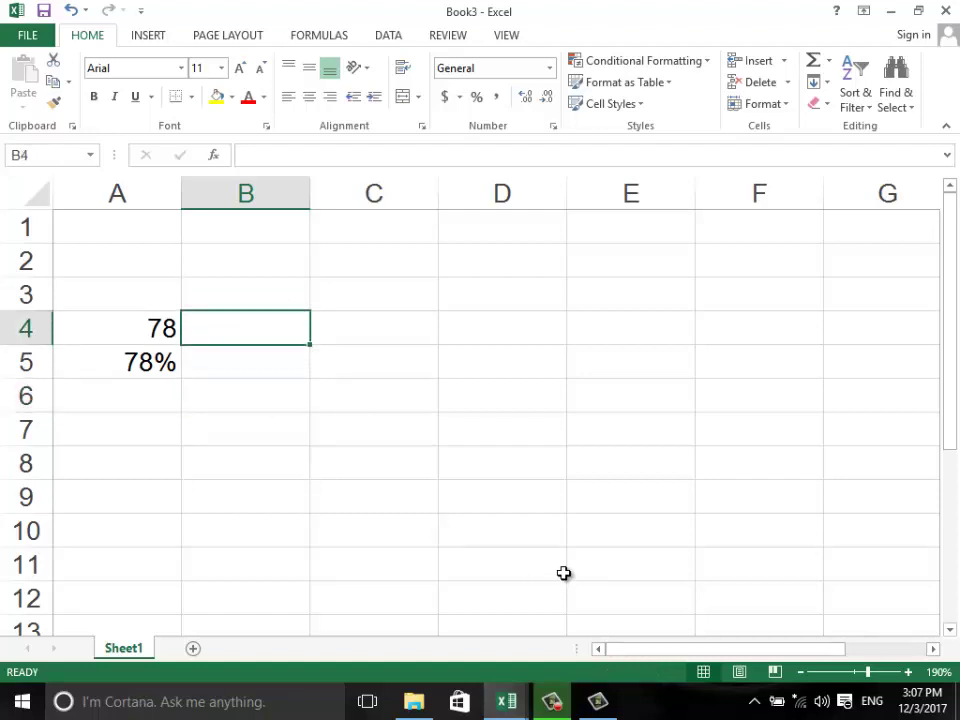
text(=)
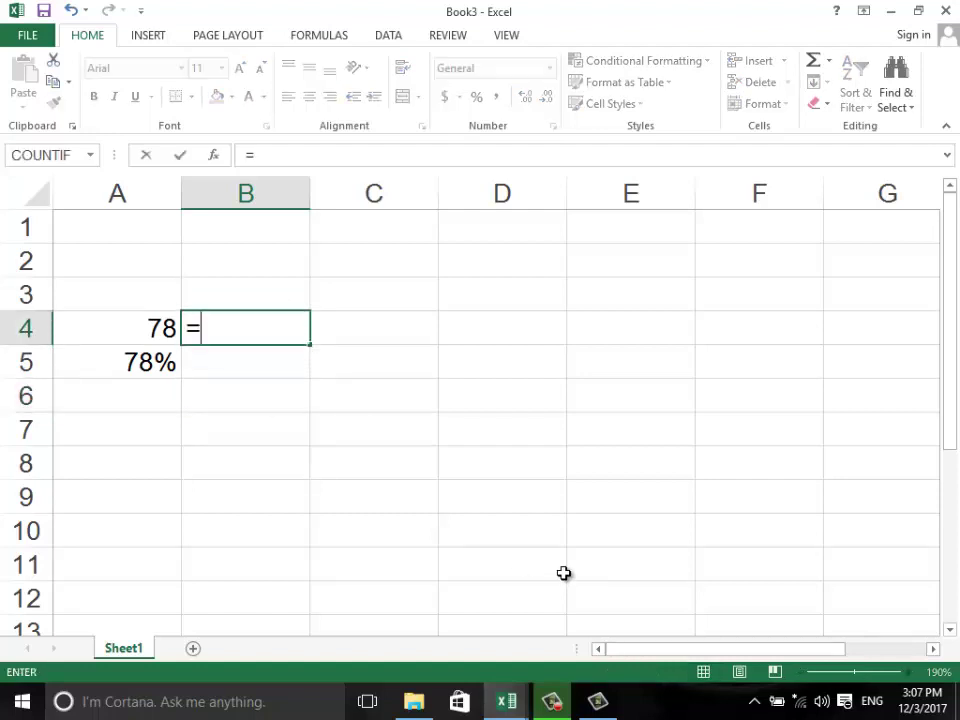
text(if)
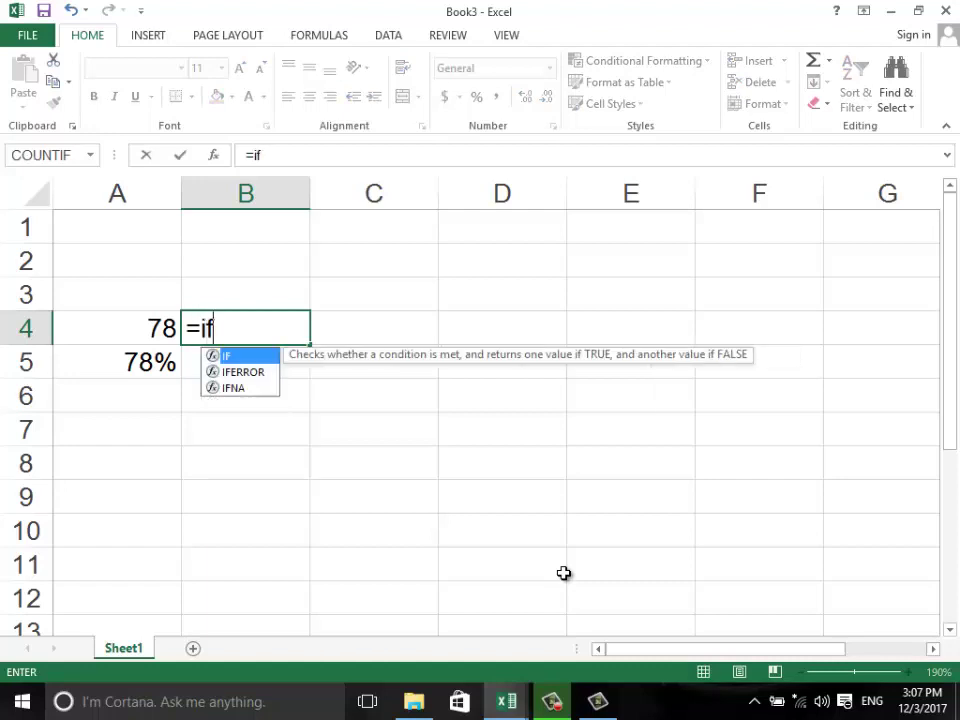
text(()
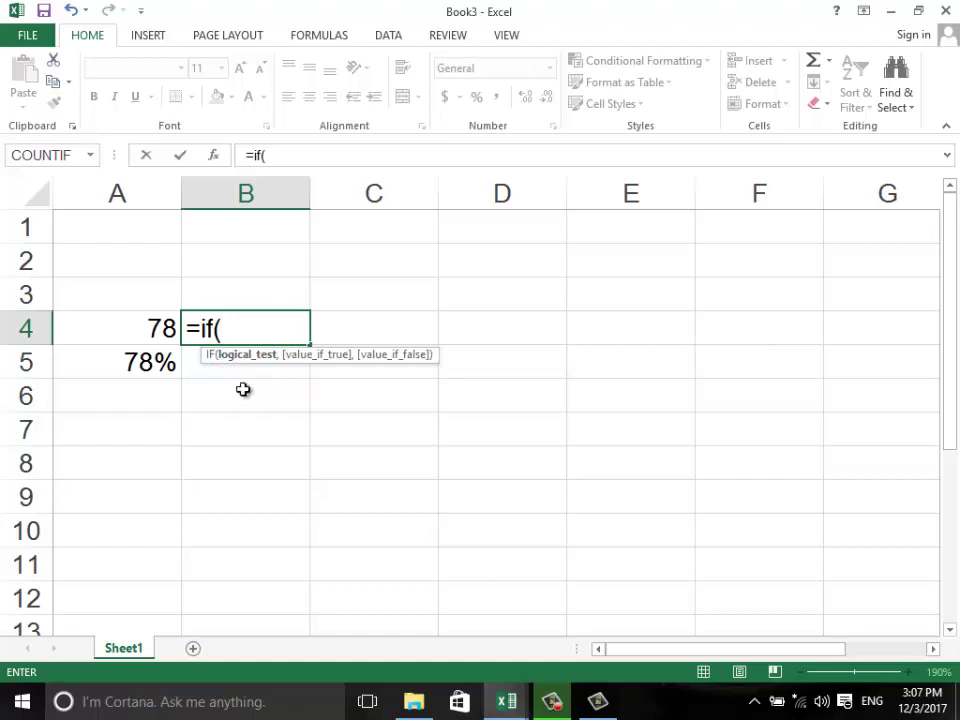
click(147, 333)
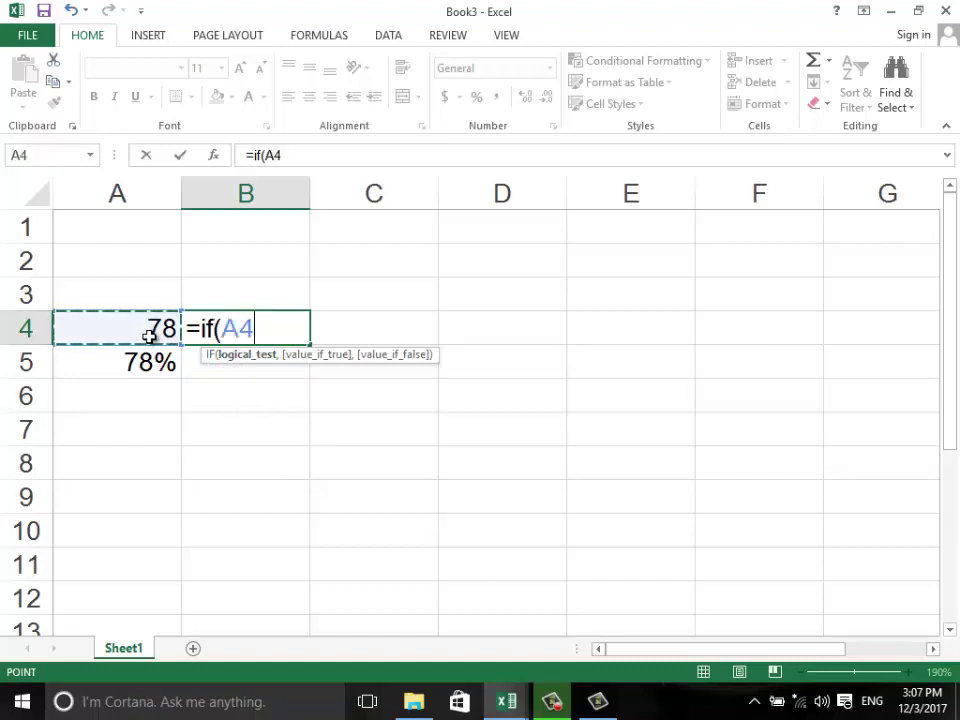
text(>=)
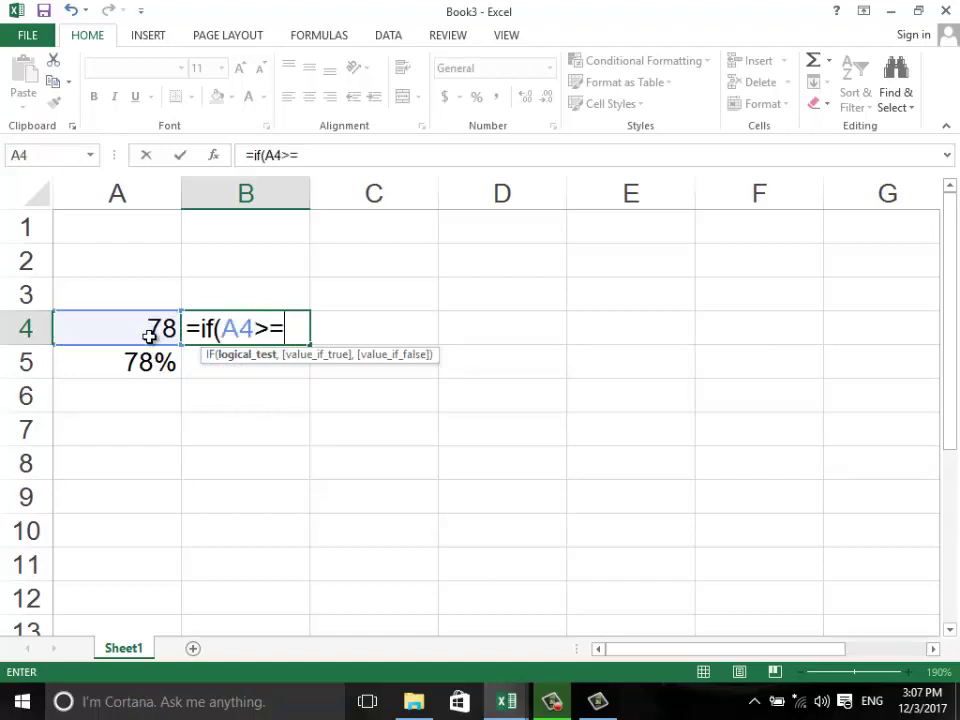
text(90,")
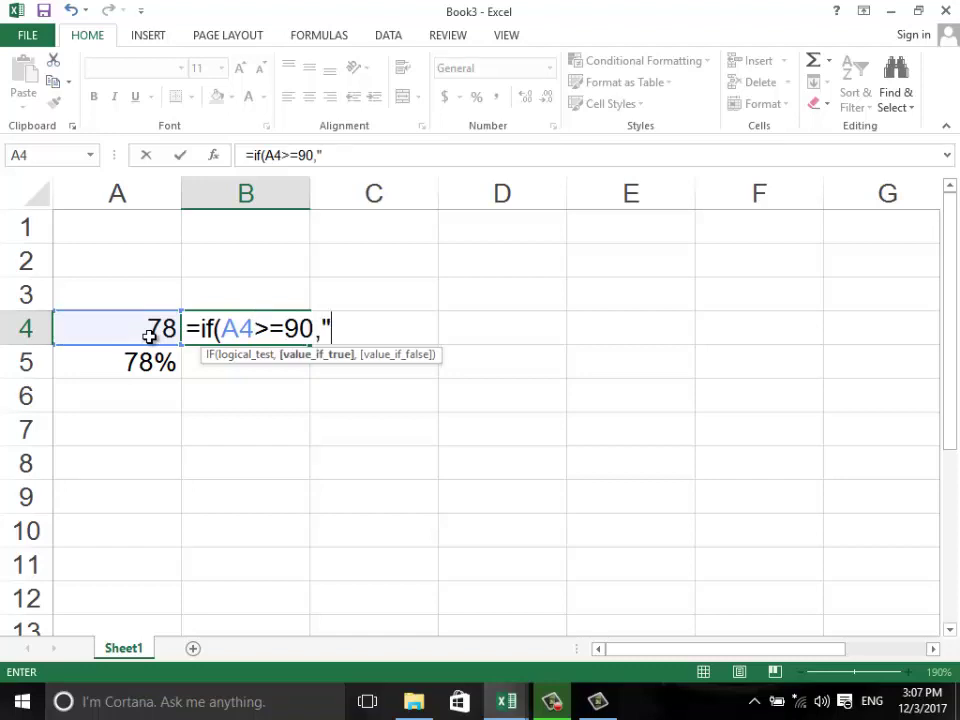
text(A",)
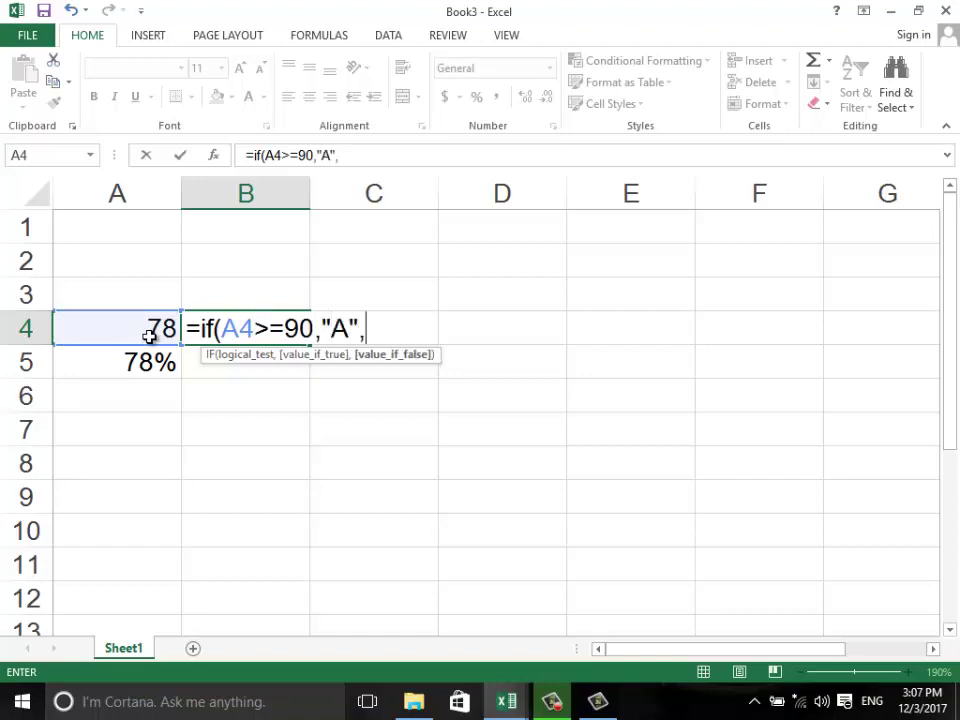
text(if()
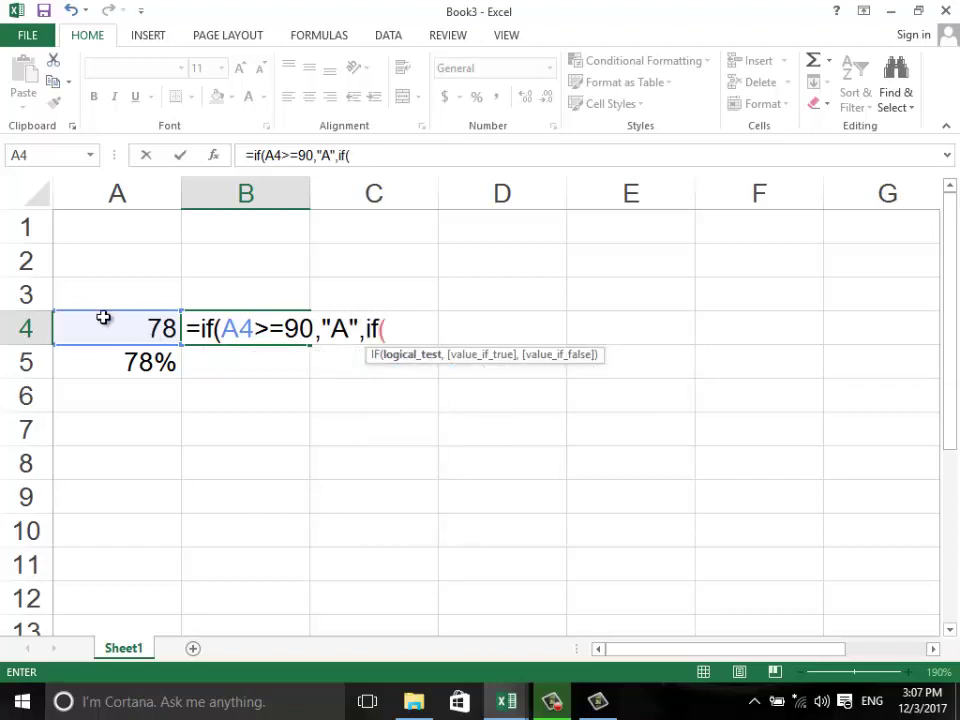
click(121, 333)
text(>)
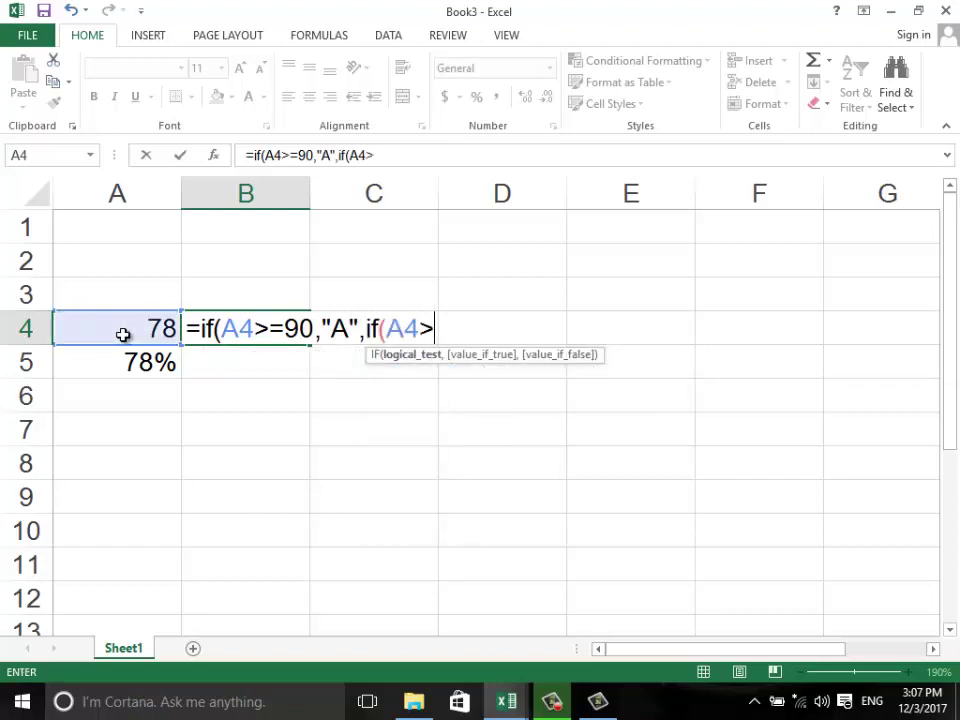
text(=80,)
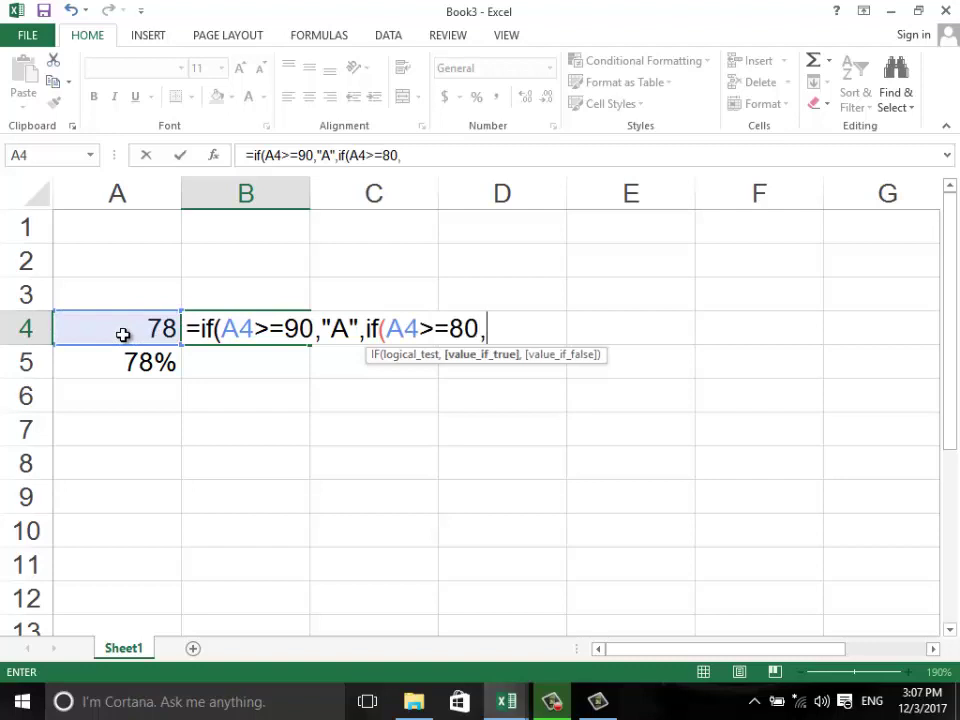
text("B")
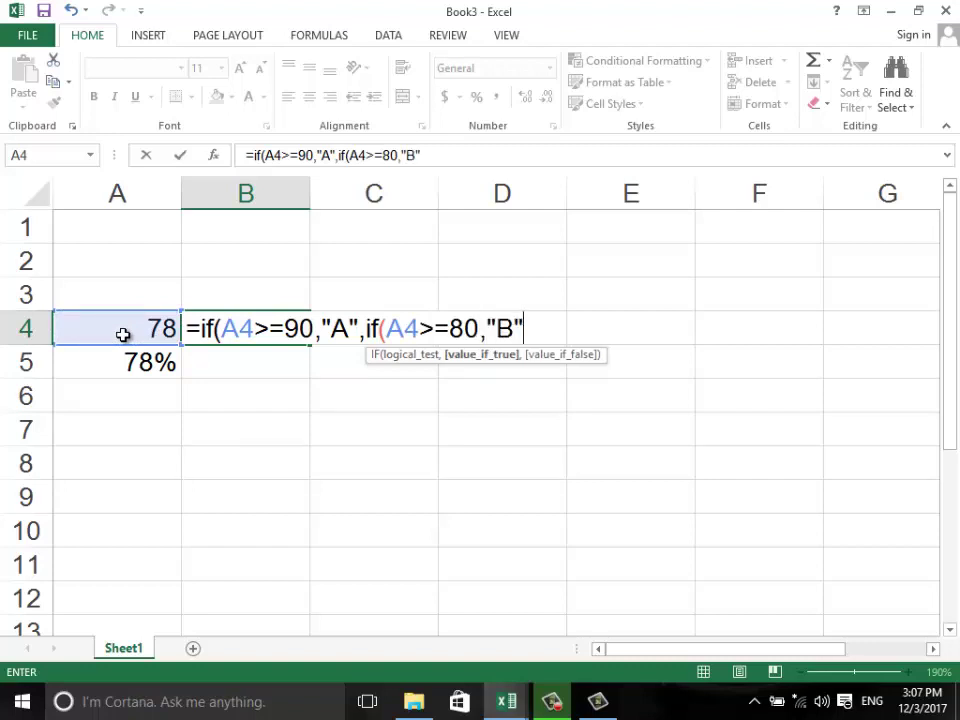
text(,i)
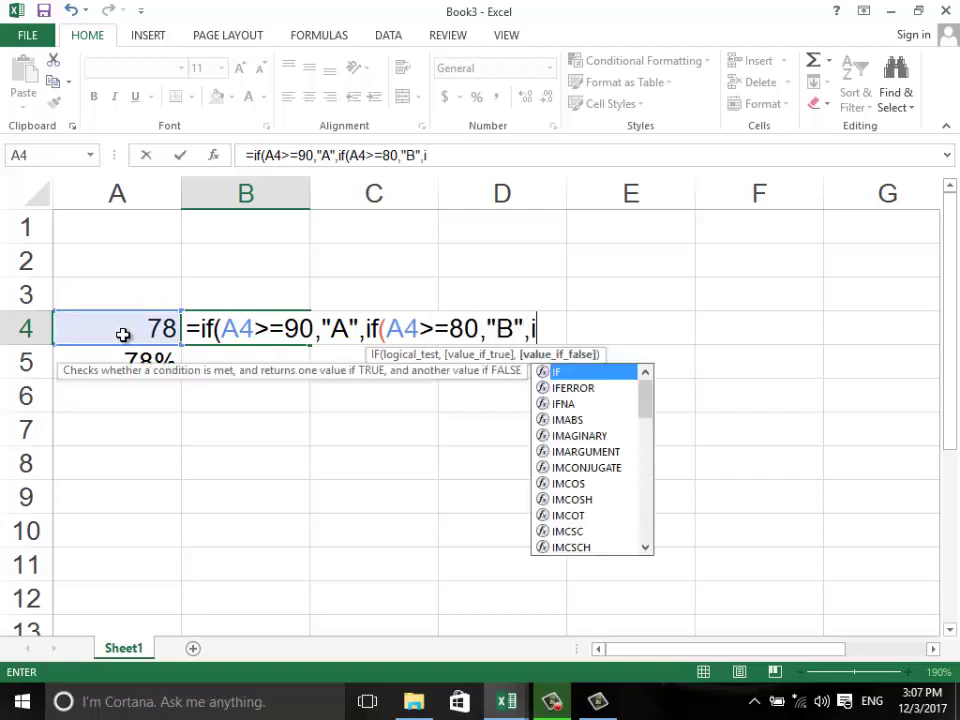
text(f()
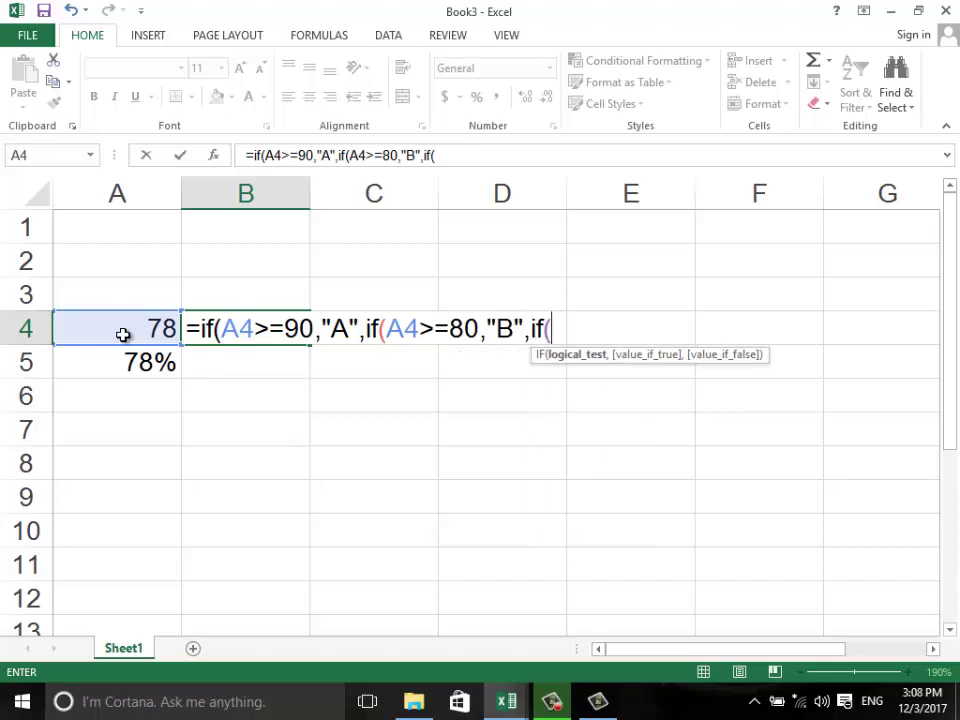
text(A$)
key(BackSpace)
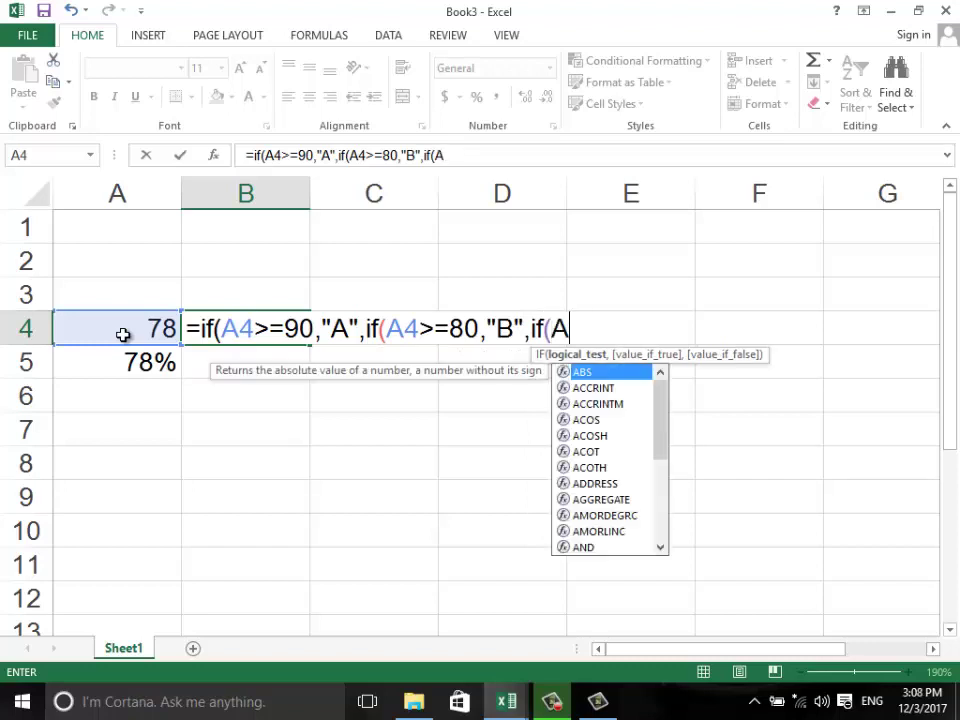
text(4>=)
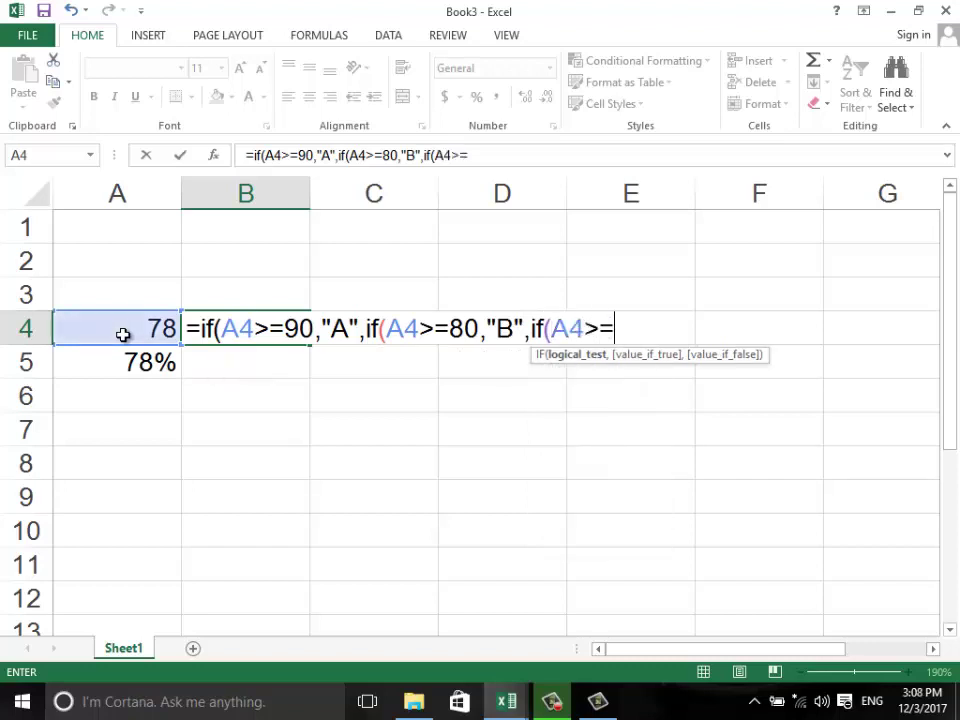
text(70,)
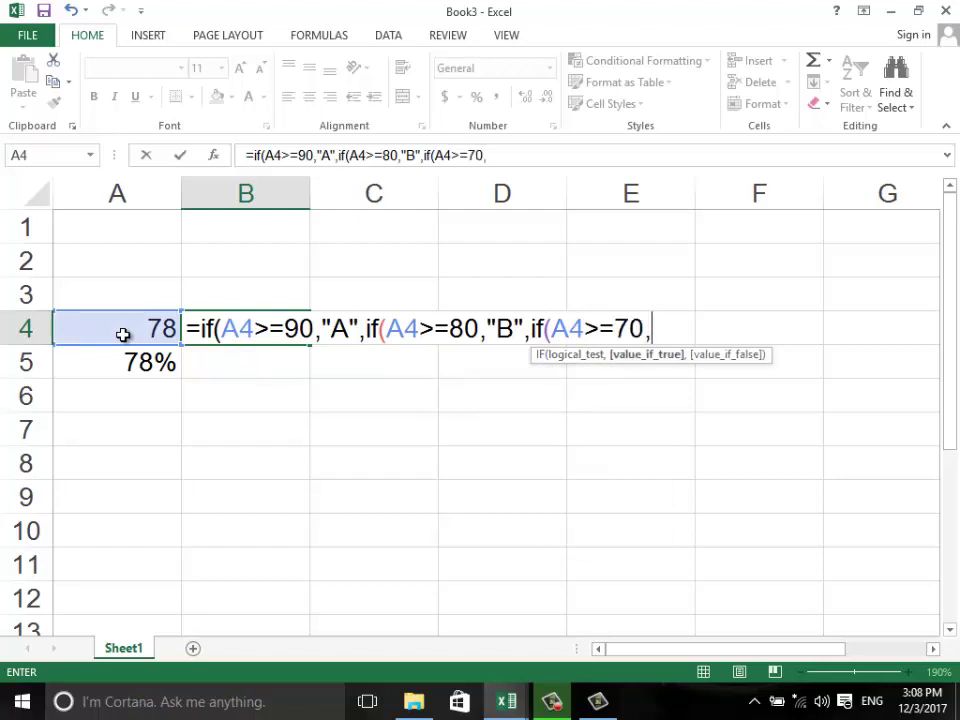
text("C")
text(,if()
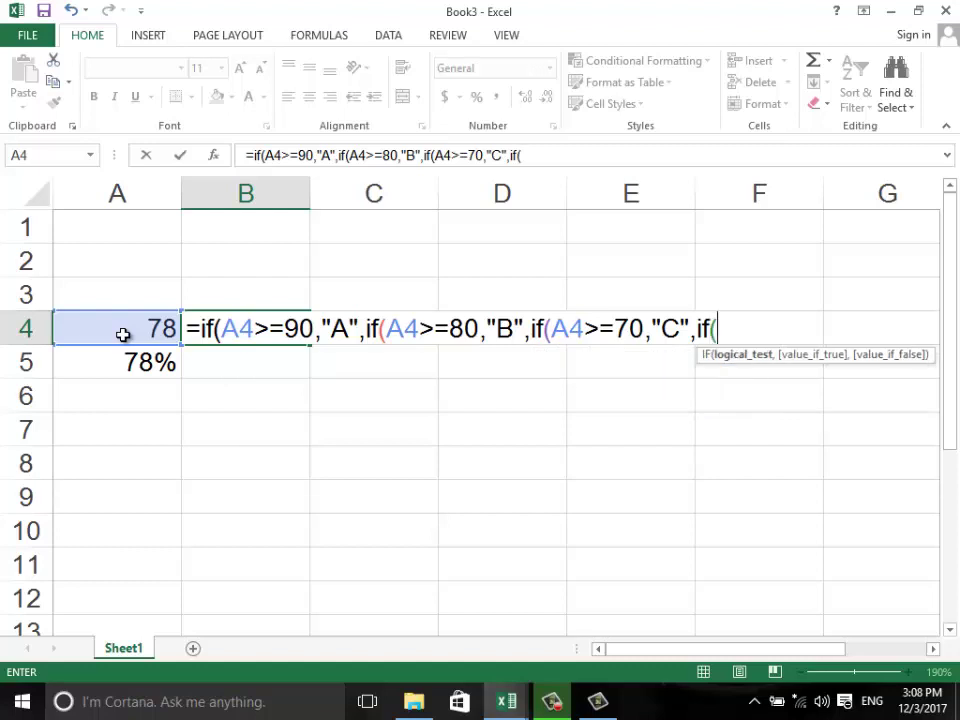
text(a4>)
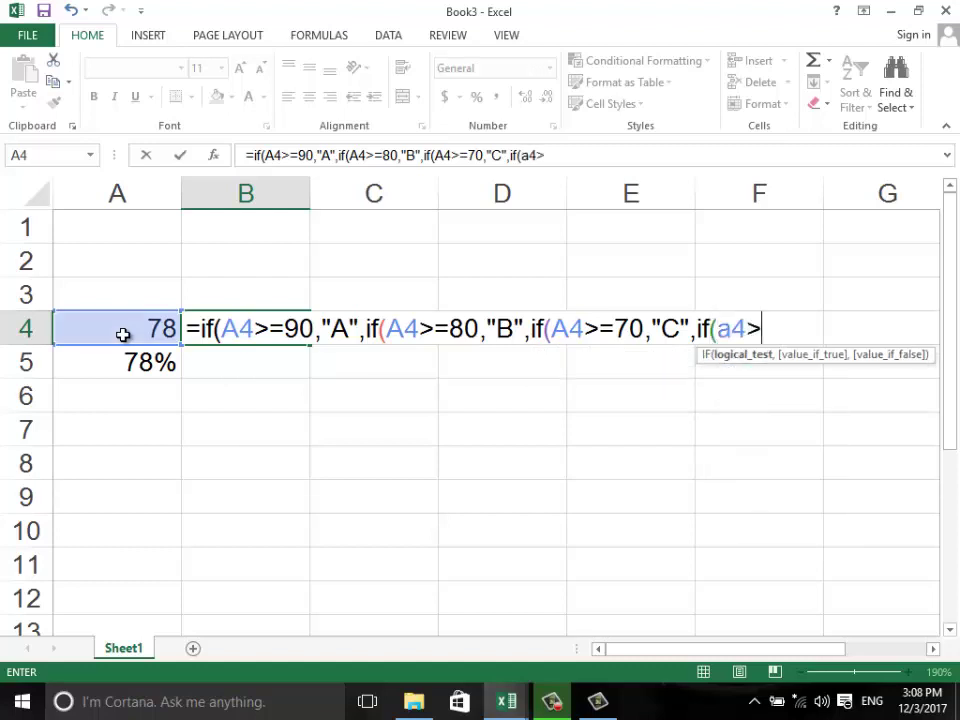
text(=60)
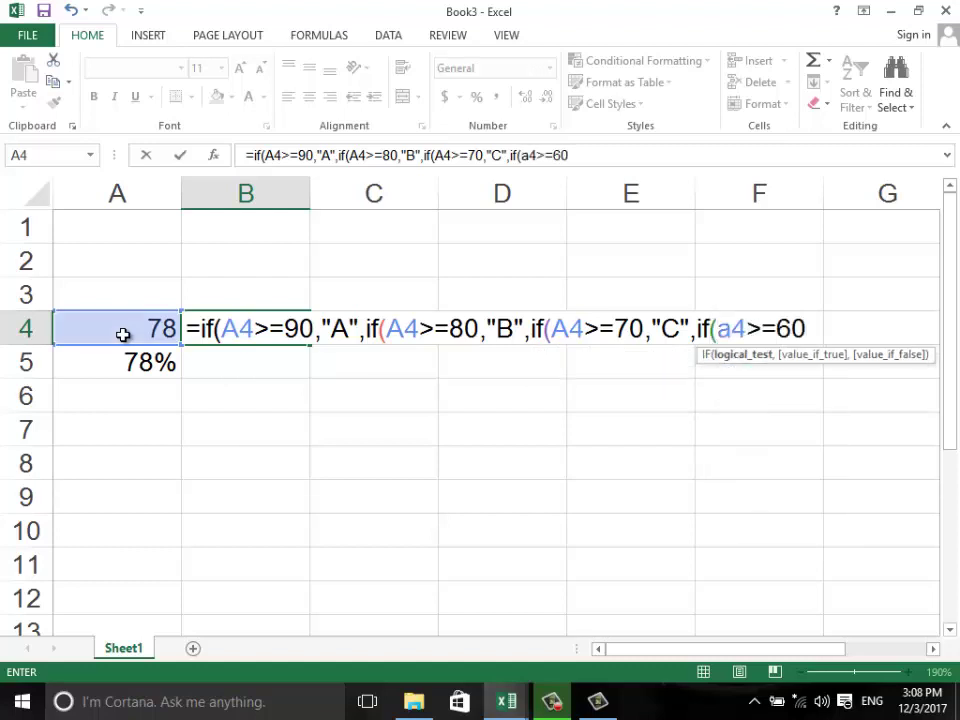
text(,"D)
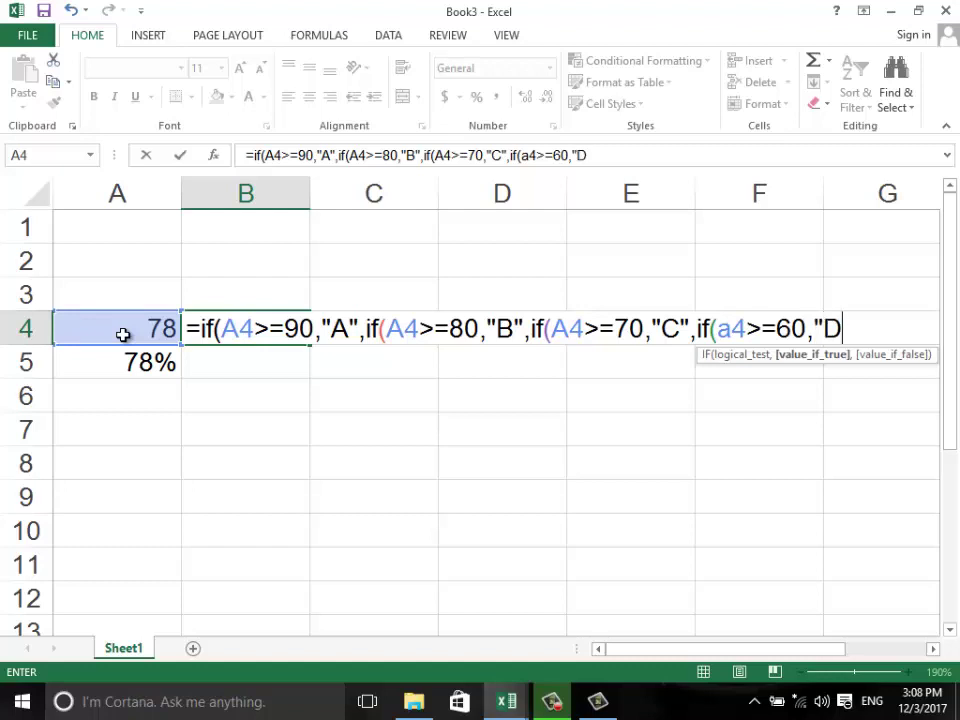
text(",")
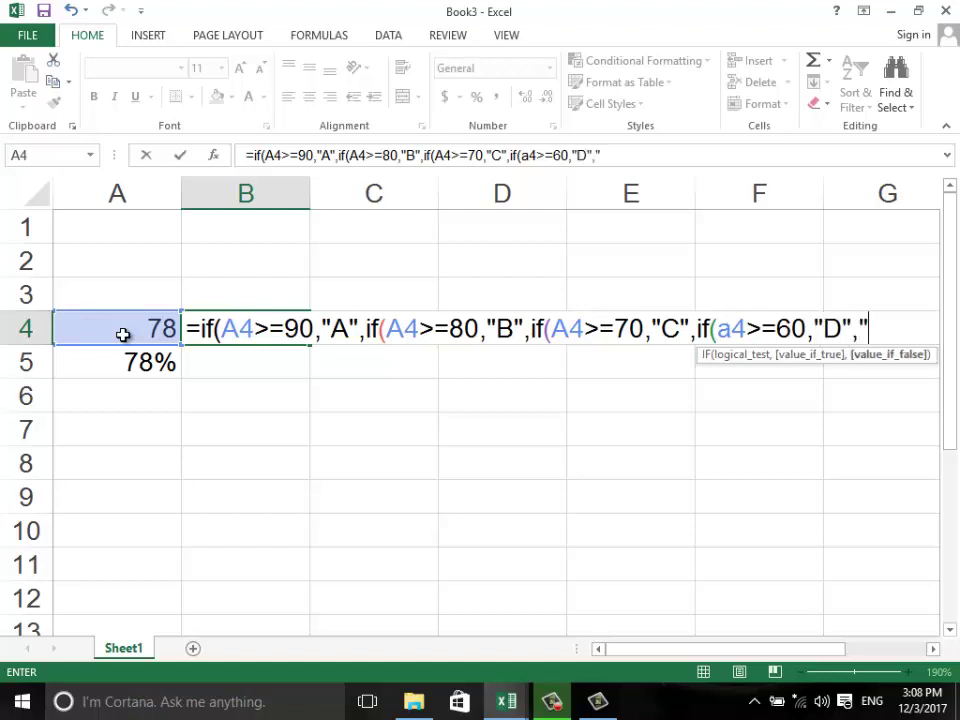
text(F"))
text())))
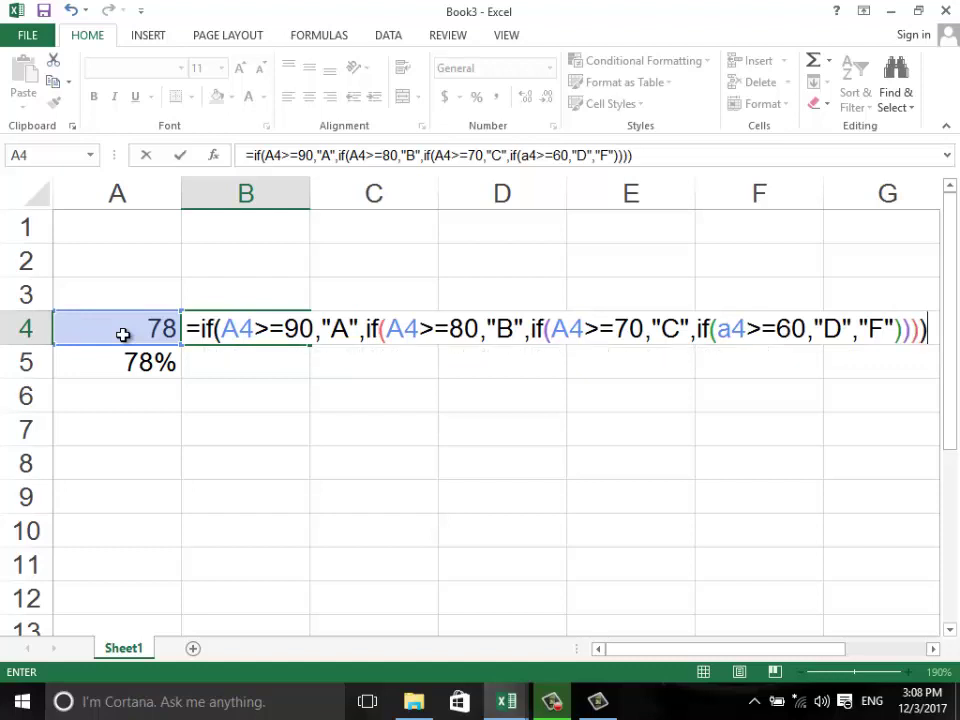
key(Return)
Step: Right-align the grade C in B4 and compare its formula with A4's score
click(234, 334)
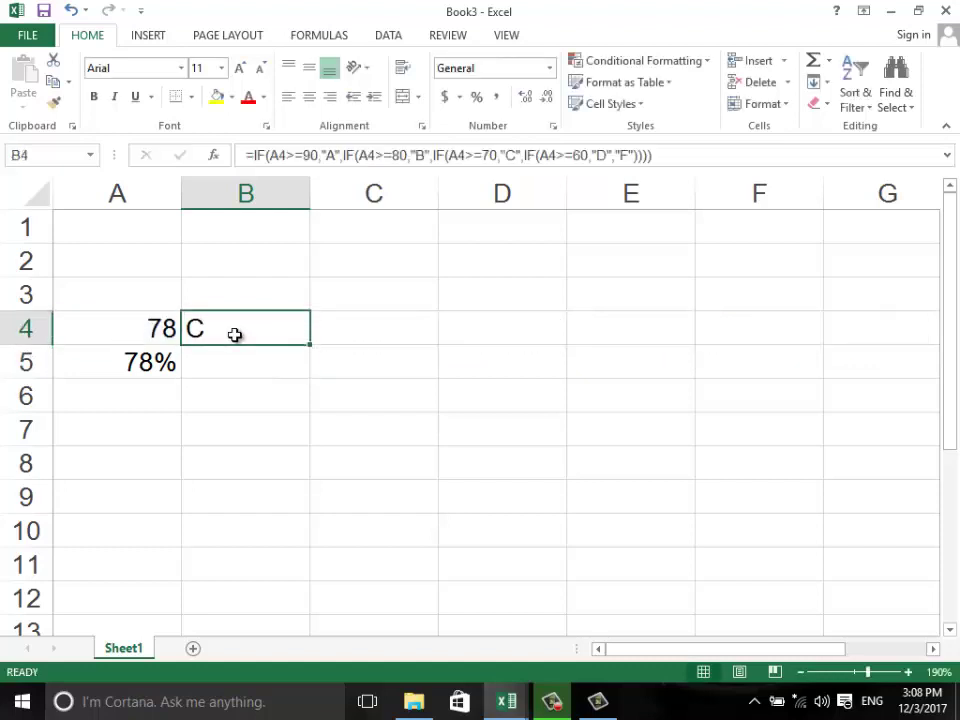
click(330, 96)
click(160, 336)
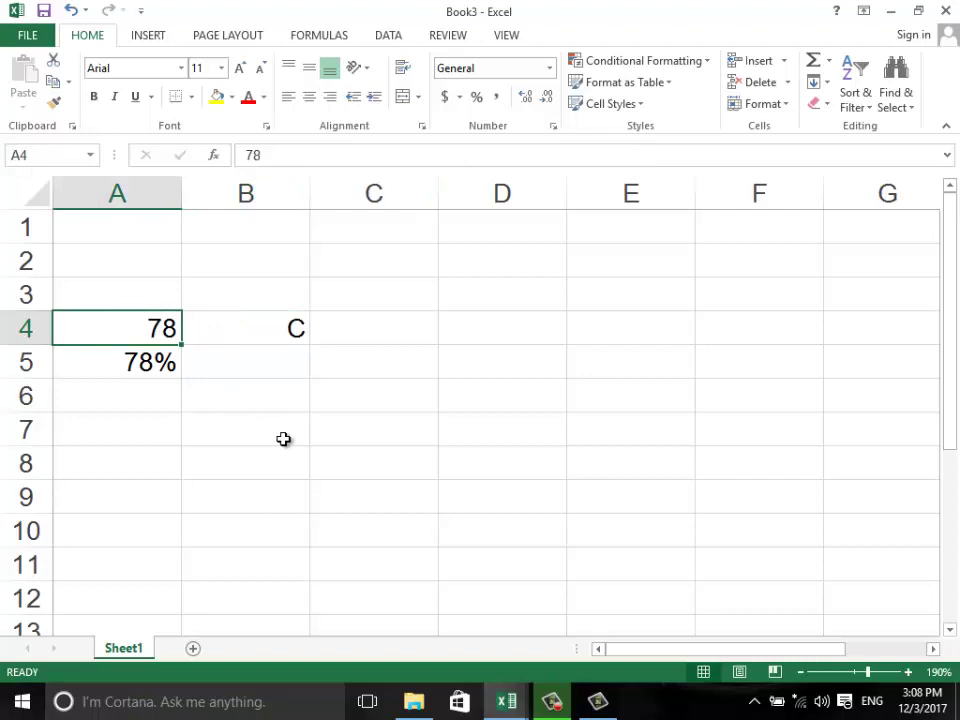
click(244, 328)
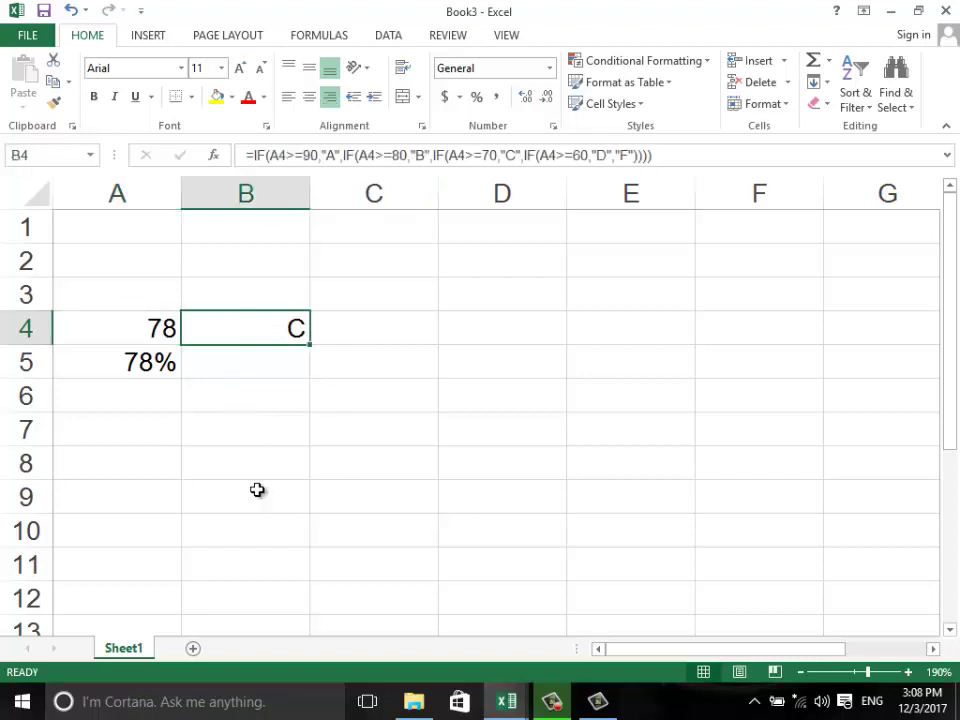
click(210, 450)
click(235, 362)
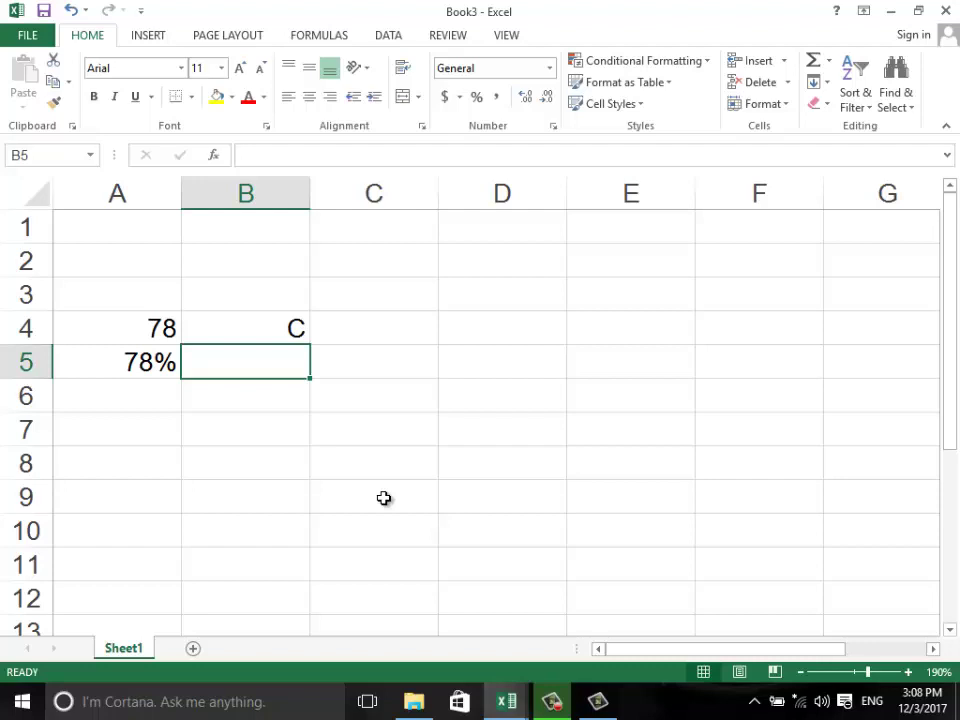
Step: In B5 enter =IF(A5>=0.9,"A",IF(A5>=0.8,"B",IF(A5>=0.7,"C",IF(A5>=0.6,"D","F"))))
text(=i)
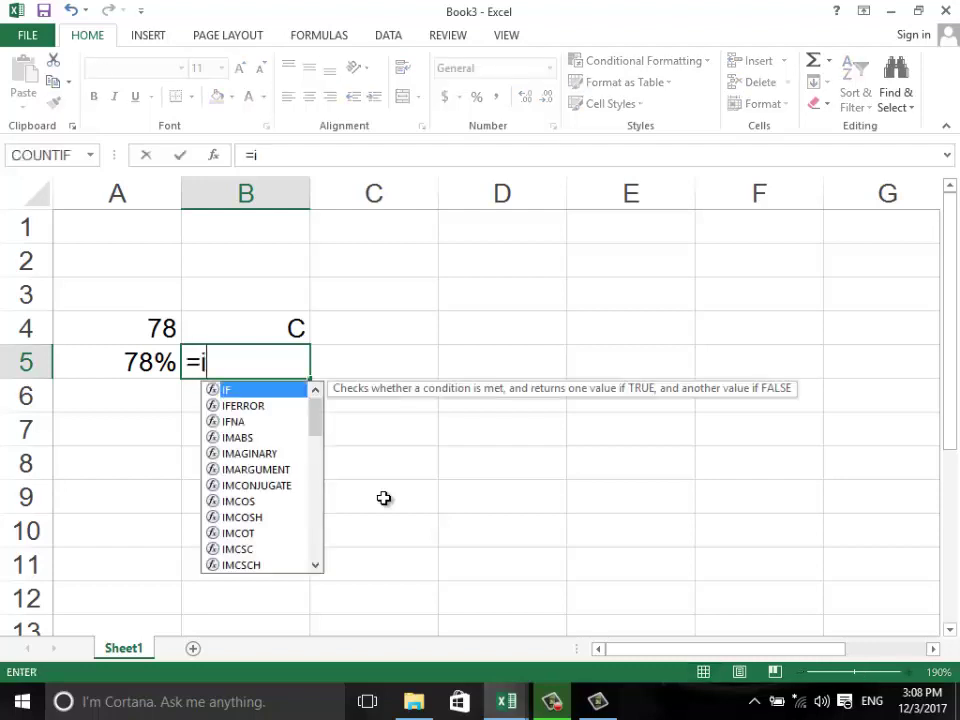
text(f()
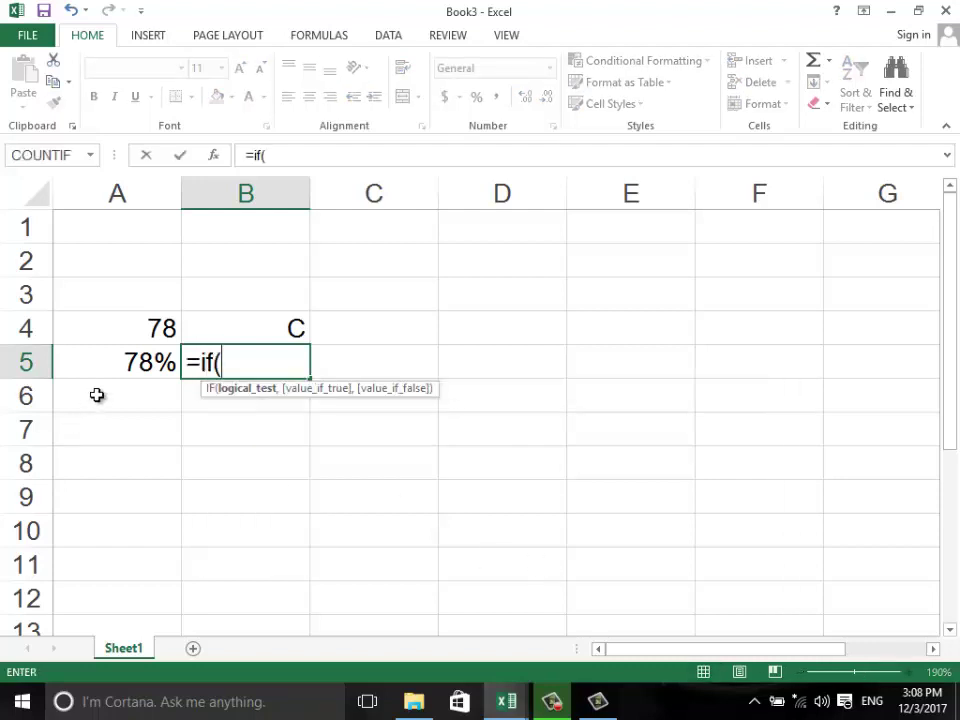
click(82, 361)
text(>=)
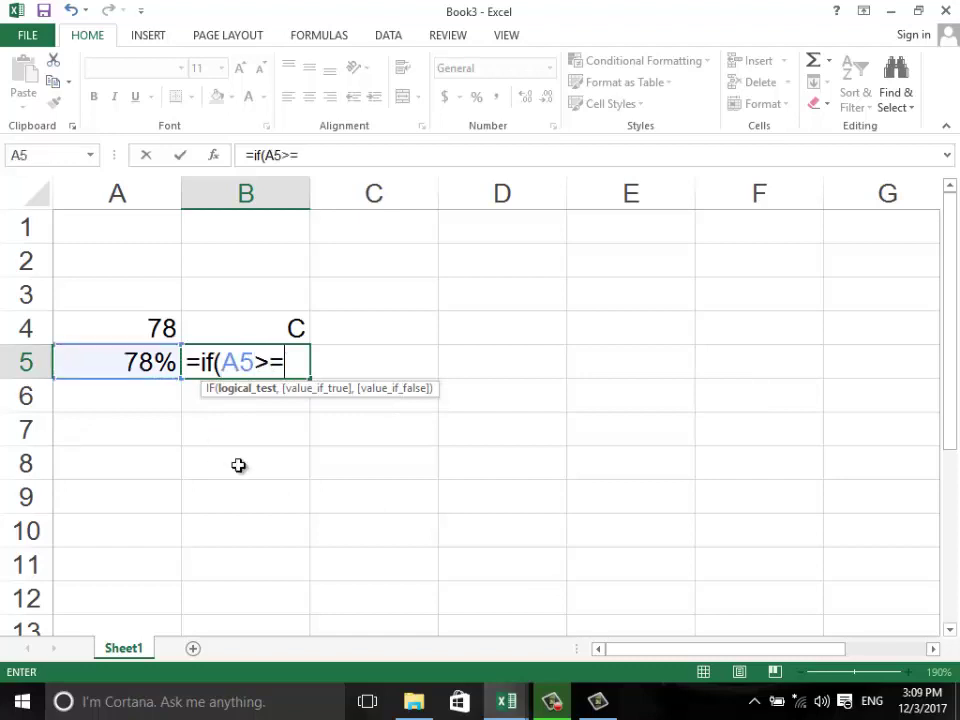
text(0.9)
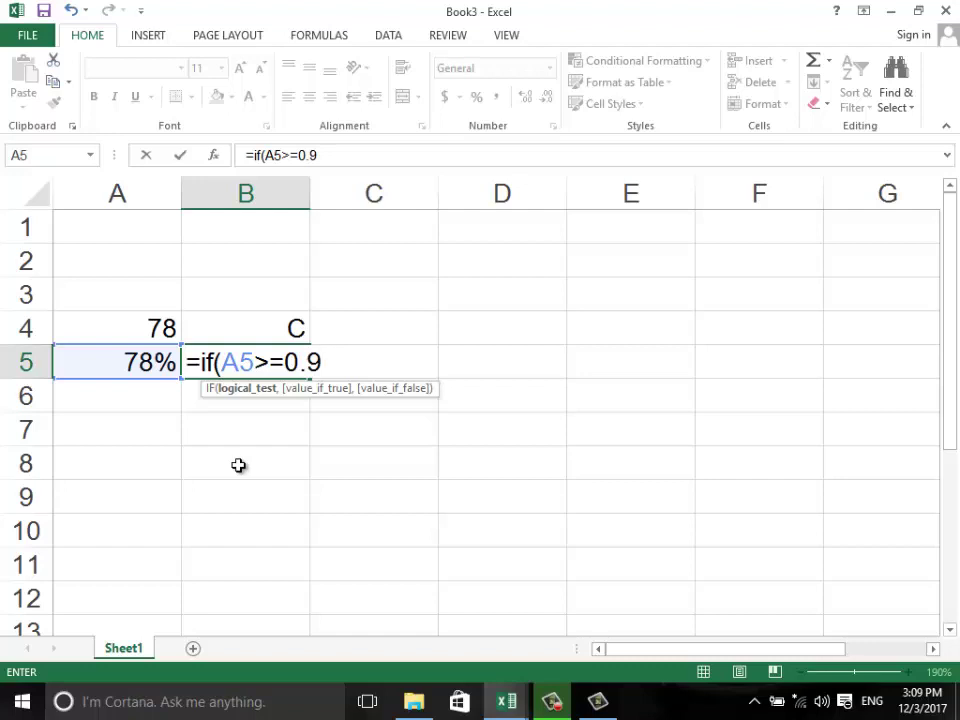
text(,")
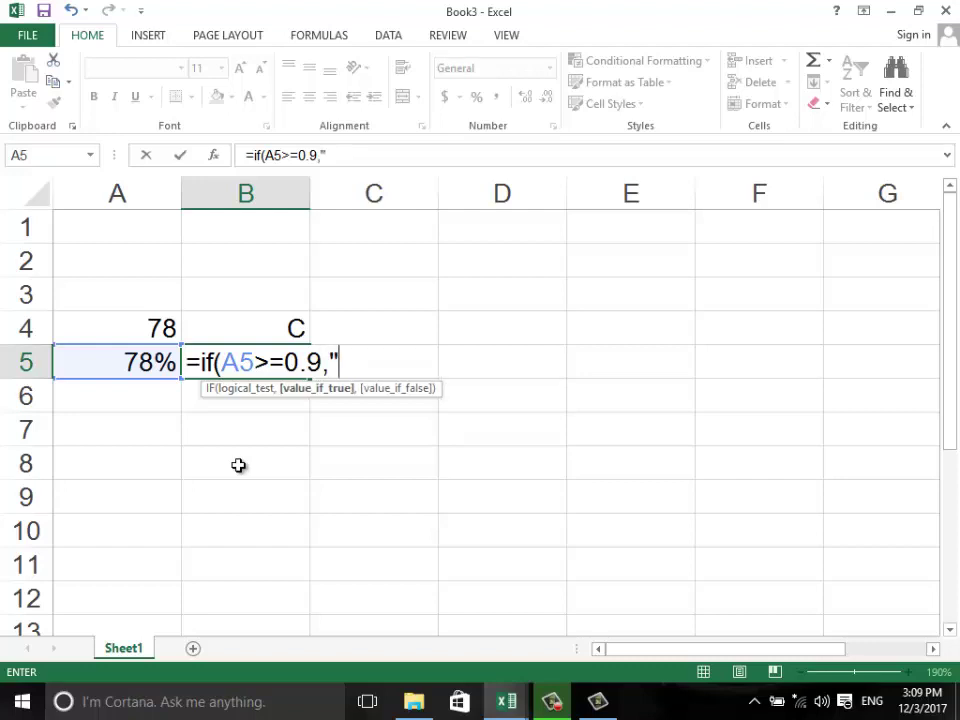
text(A",)
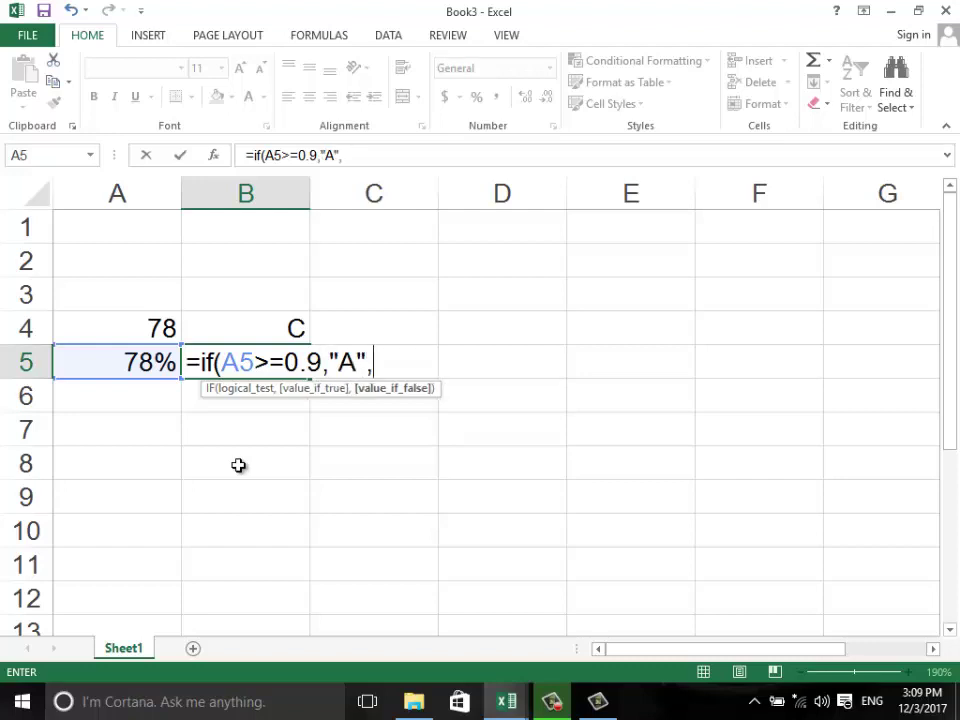
text(if()
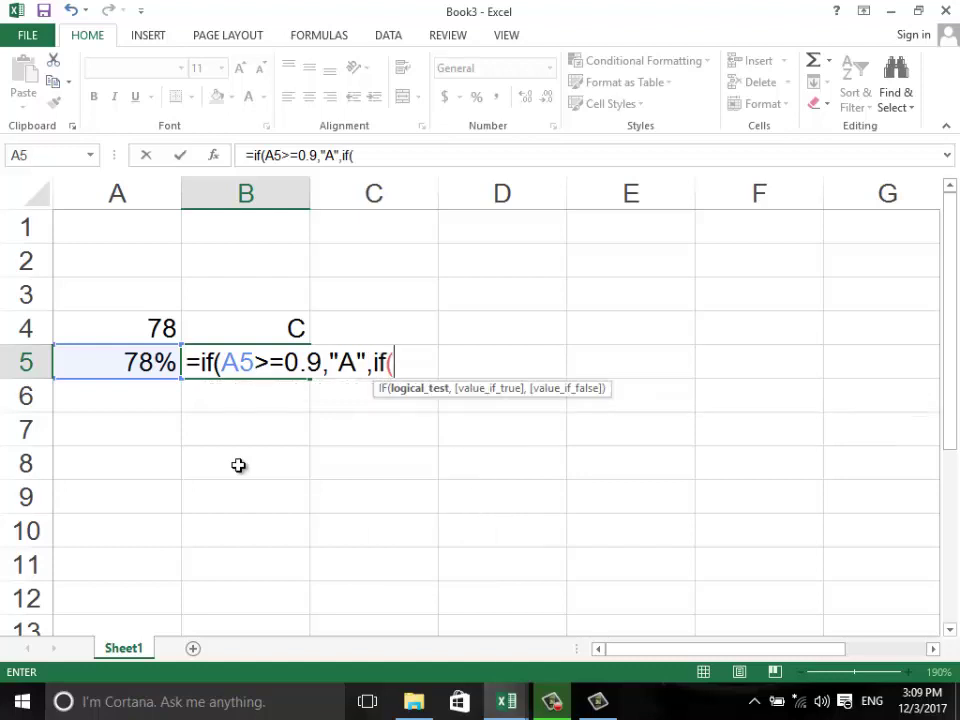
click(146, 361)
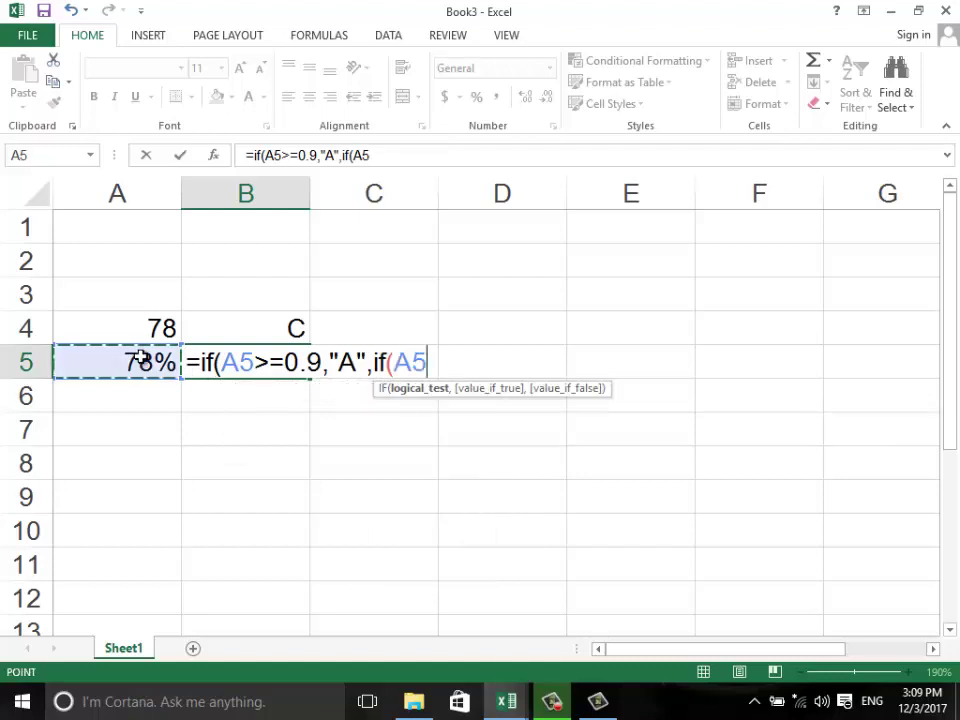
text(>=)
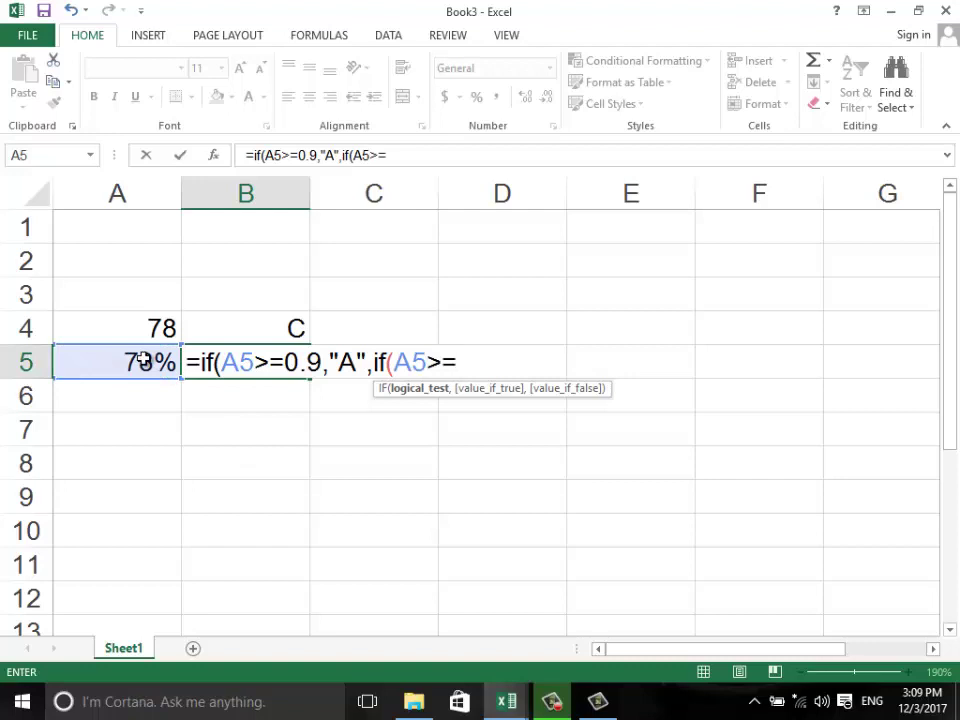
text(0.8)
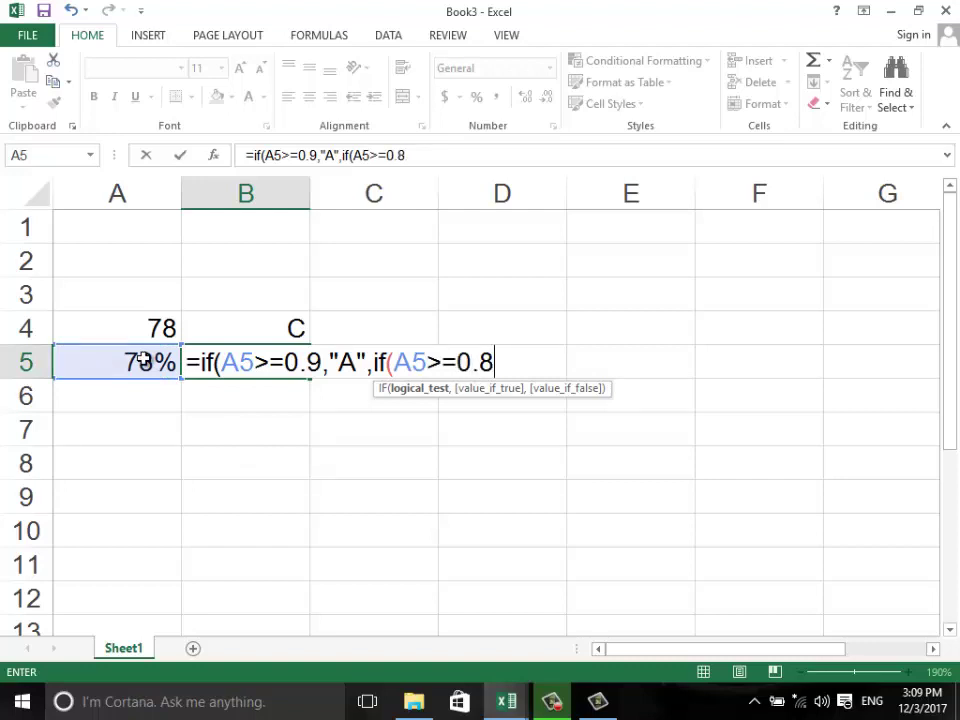
text(,"B)
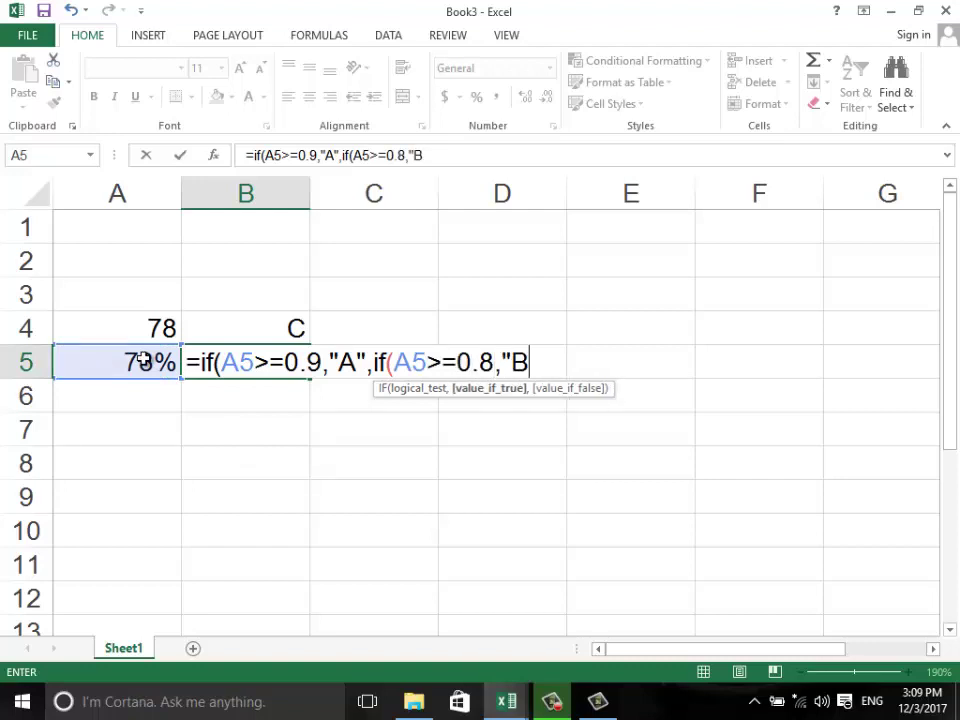
text(",)
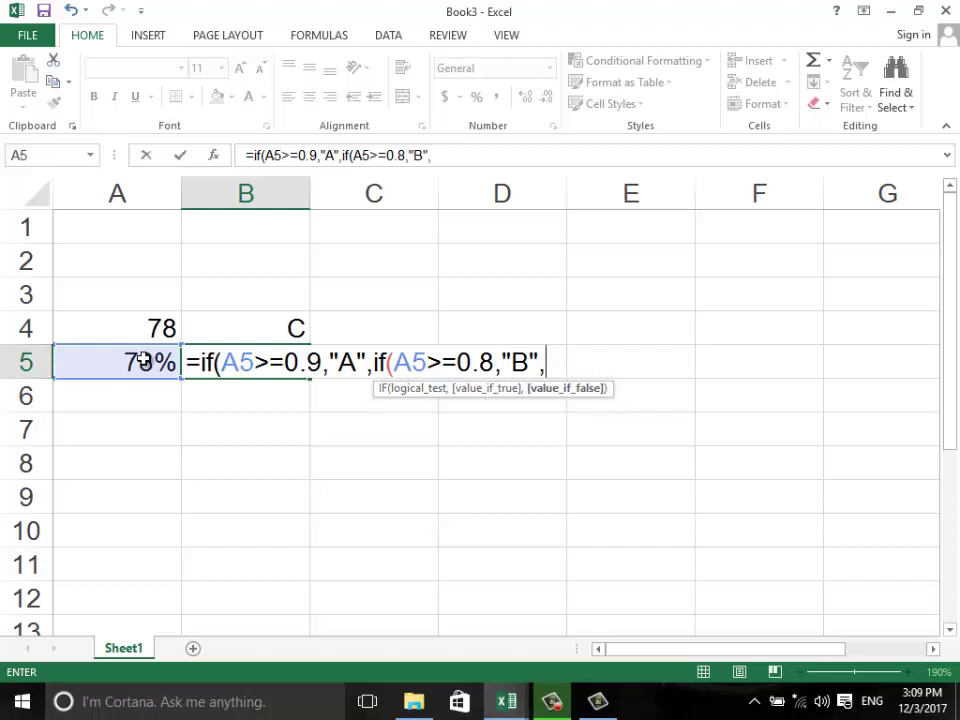
text(if()
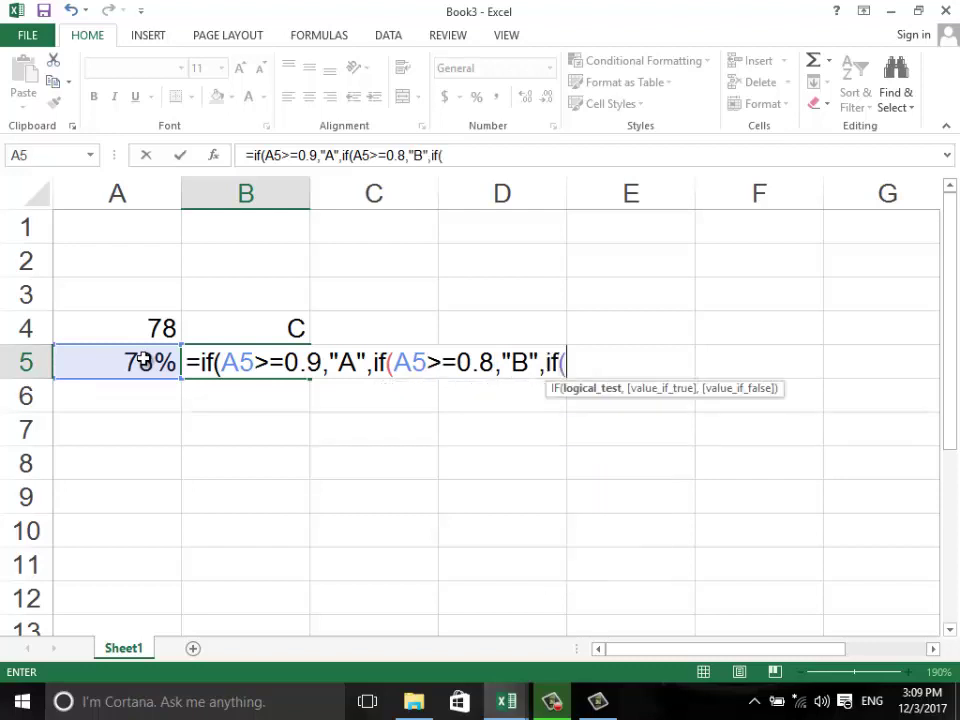
text(a5)
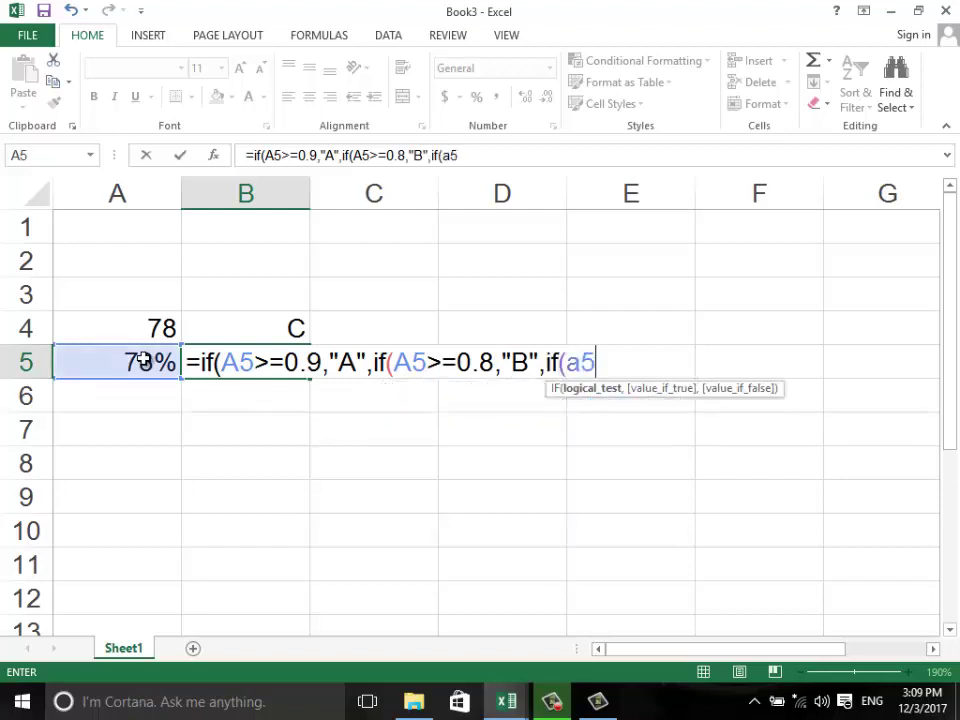
text(>=0)
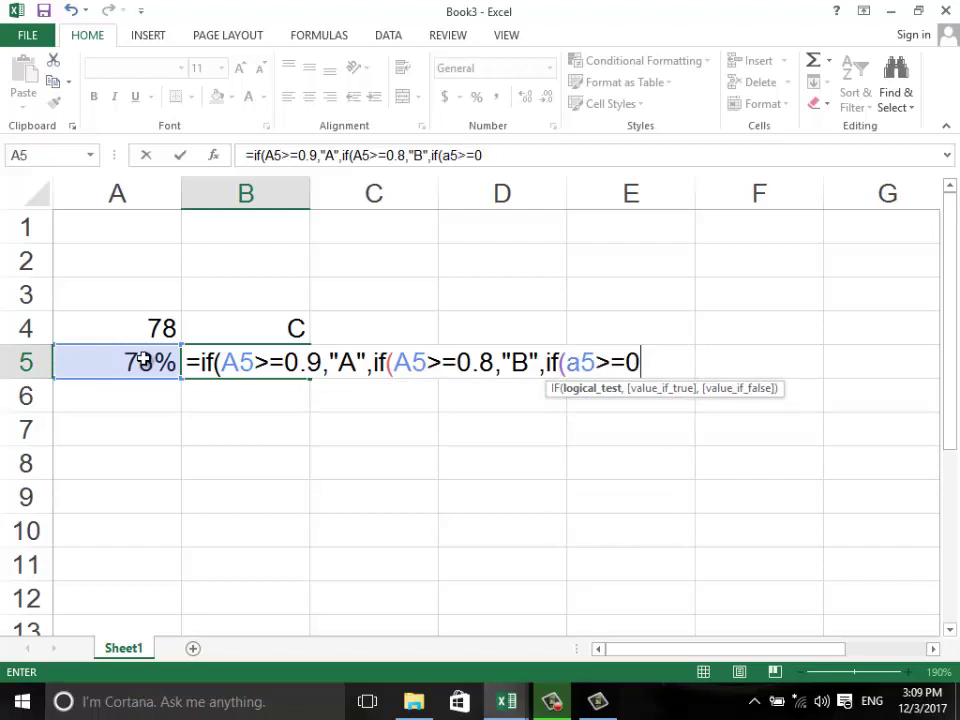
text(.7)
text(,"C)
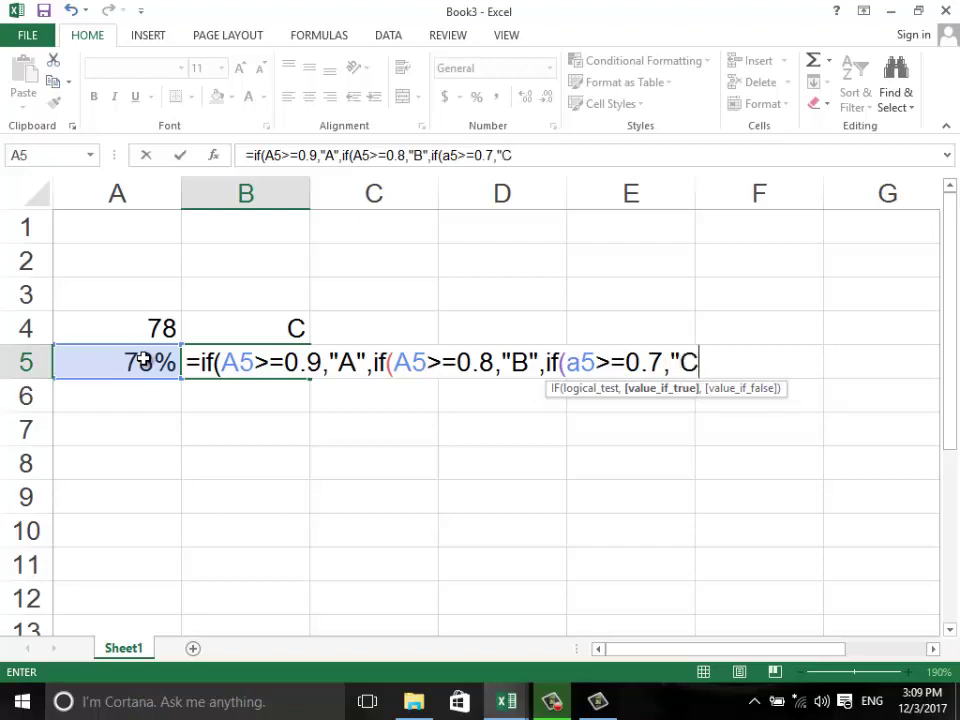
text(",)
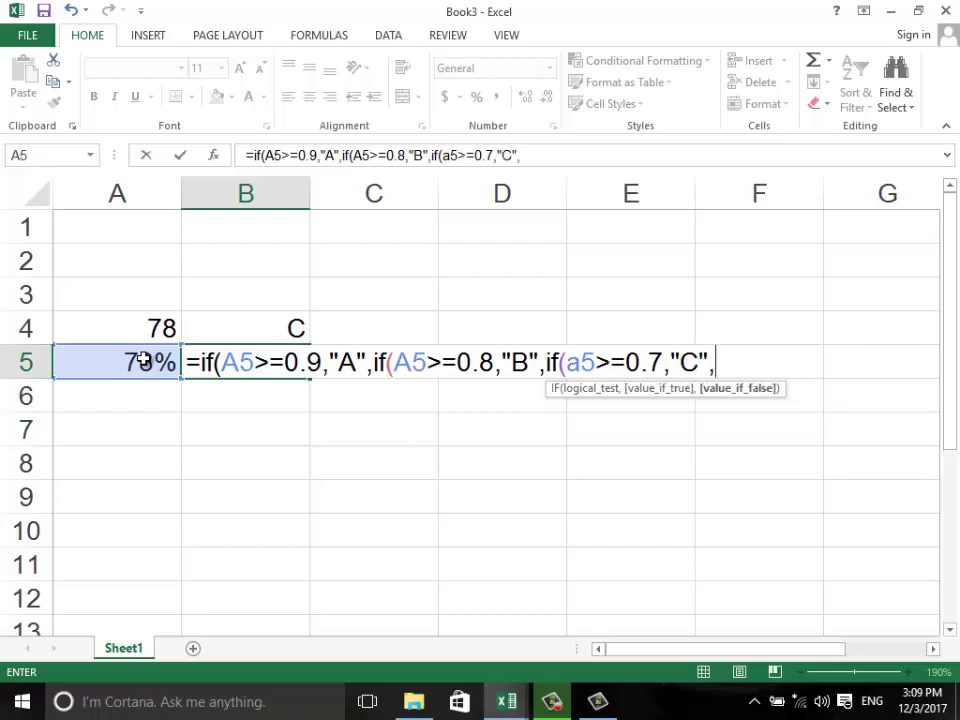
text(if()
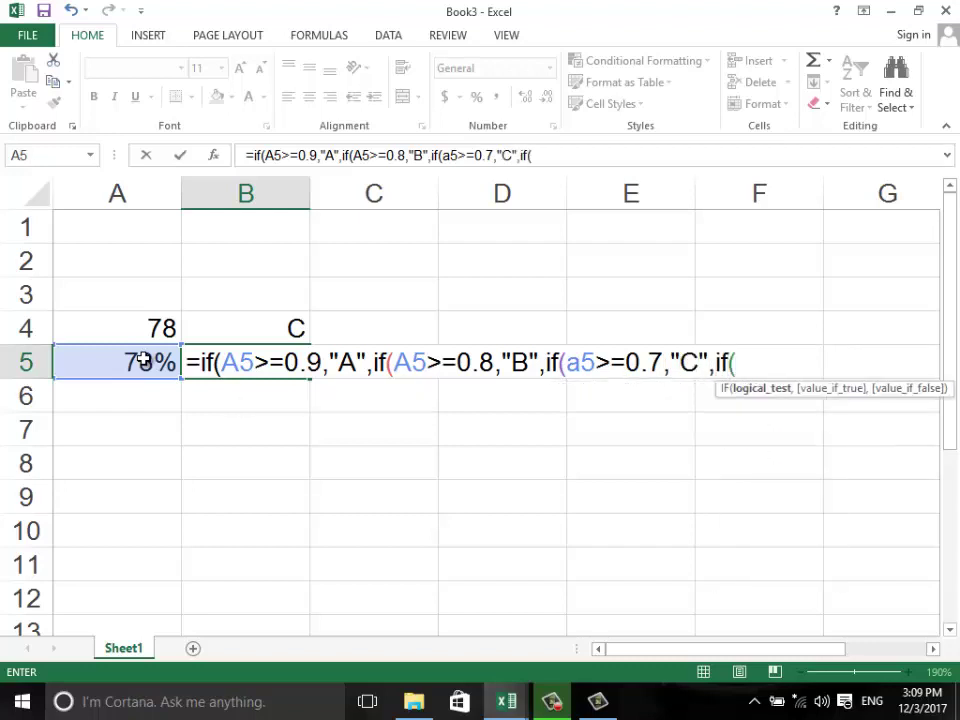
text(a5)
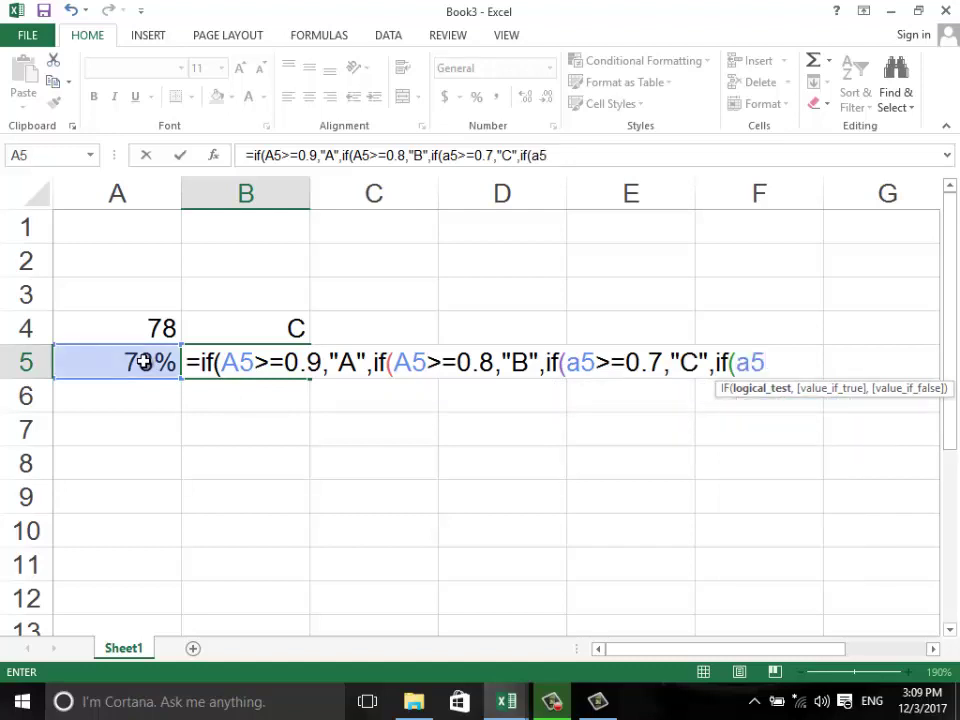
text(>=6)
key(BackSpace)
text(0.6)
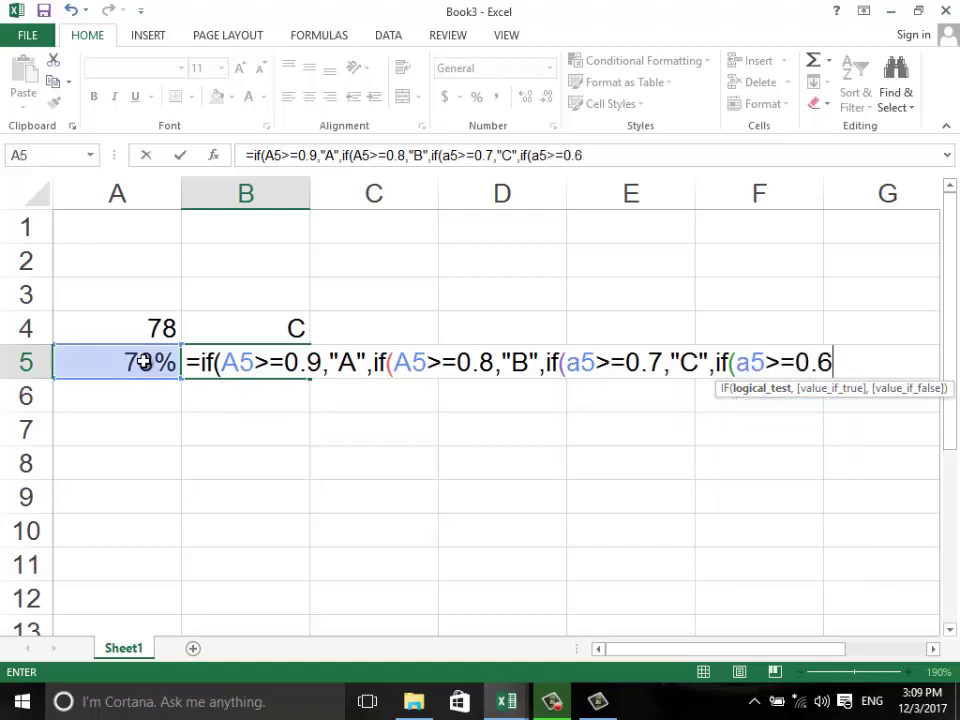
text(,")
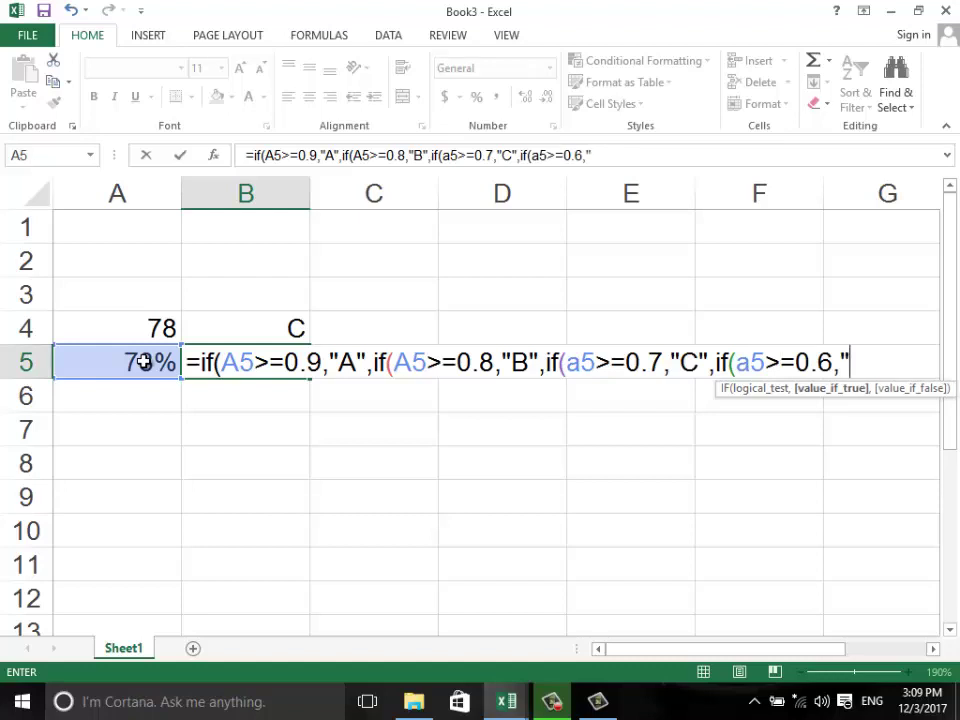
text(D",")
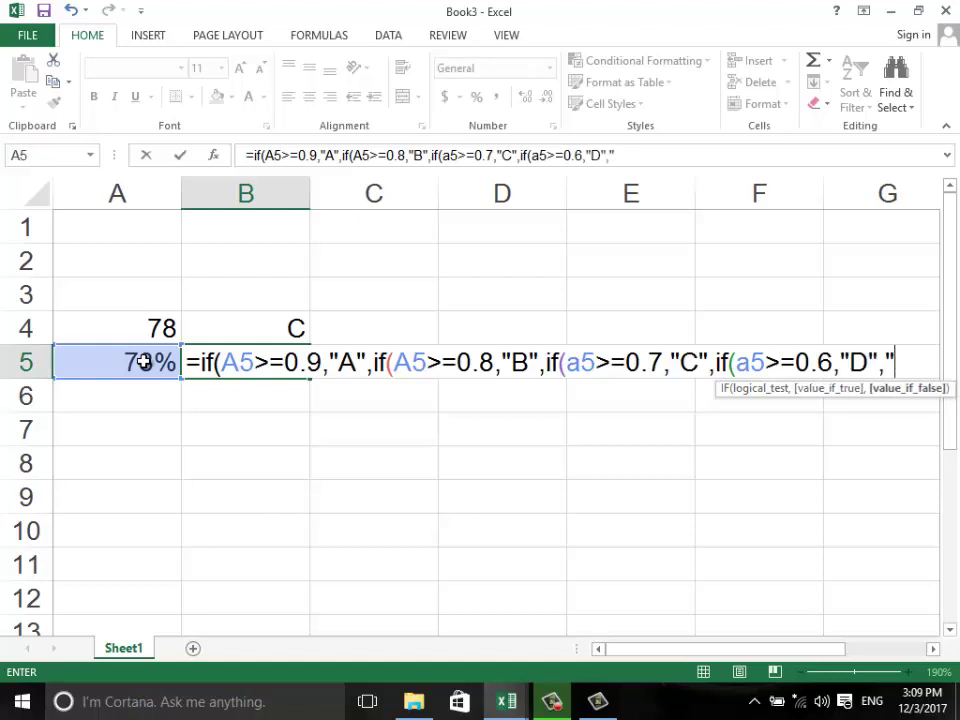
text(F"))
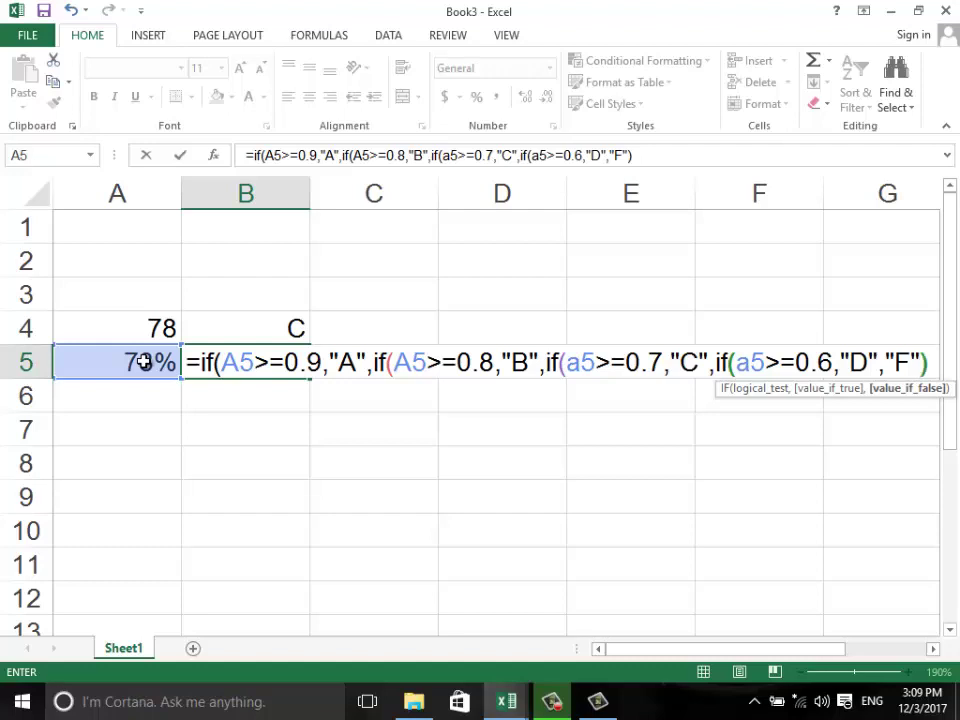
text())))
key(Return)
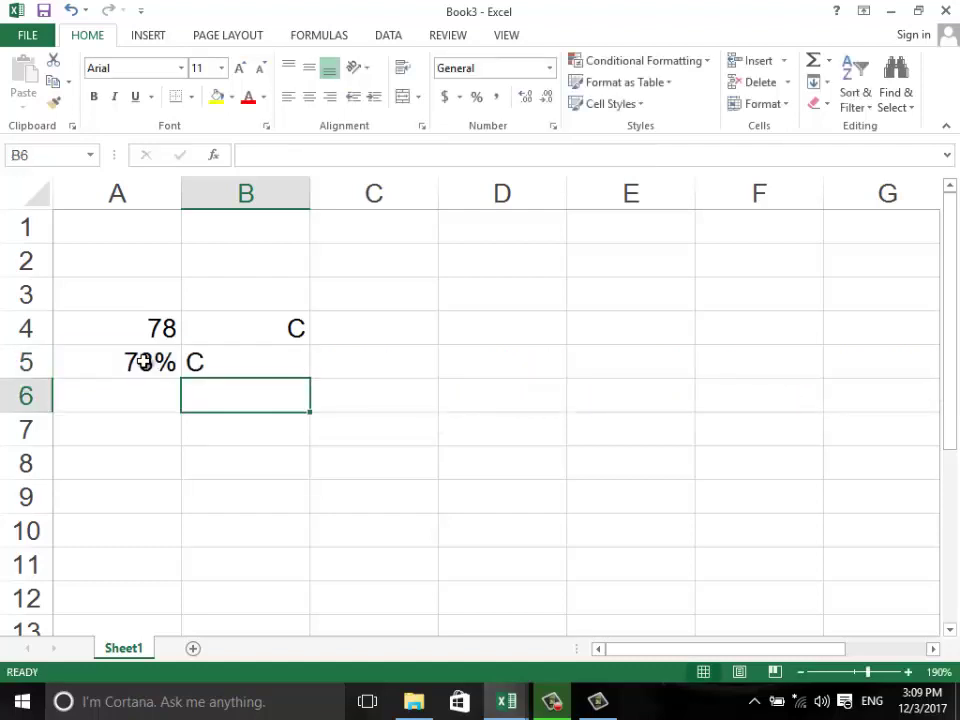
Step: Right-align the grade C in B5
click(268, 354)
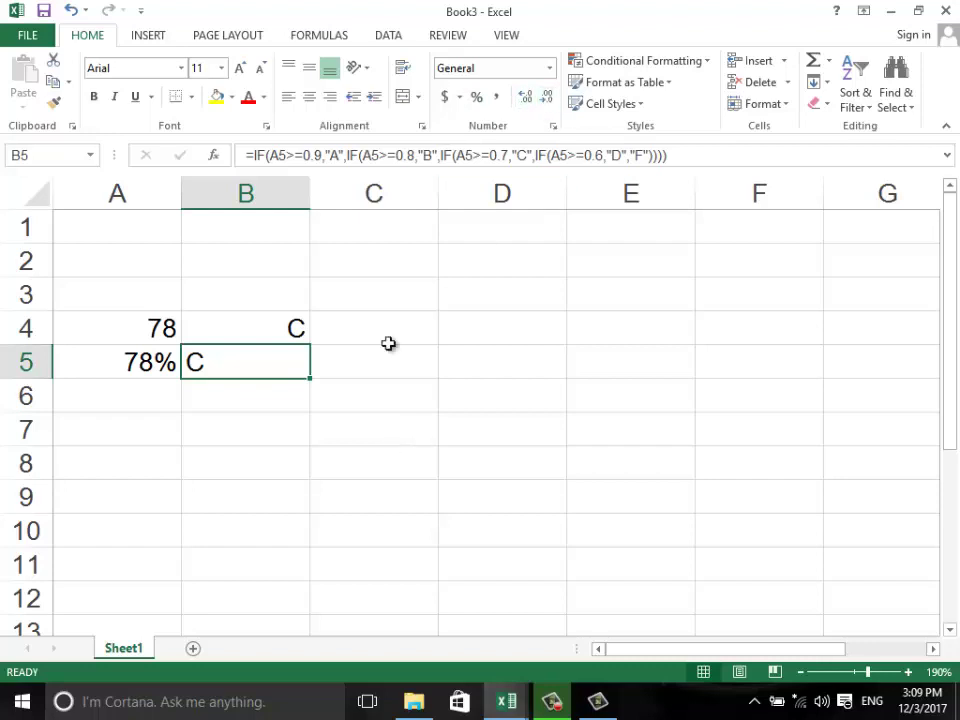
click(331, 97)
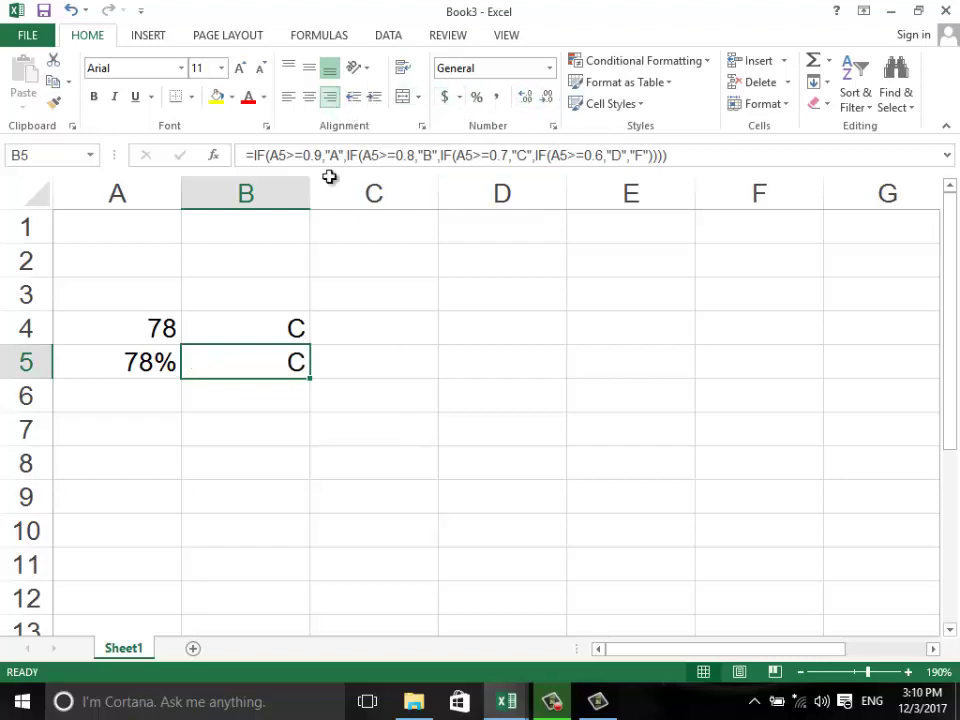
click(425, 497)
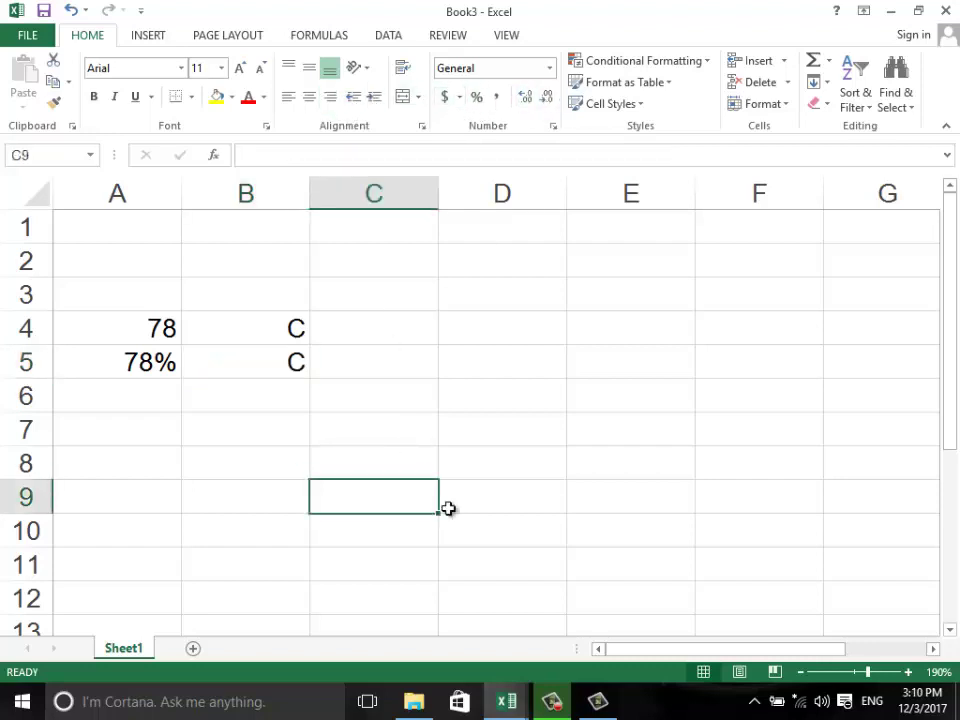
Step: Compare the values in A4 and A5 with the grading formulas in B4 and B5
click(146, 328)
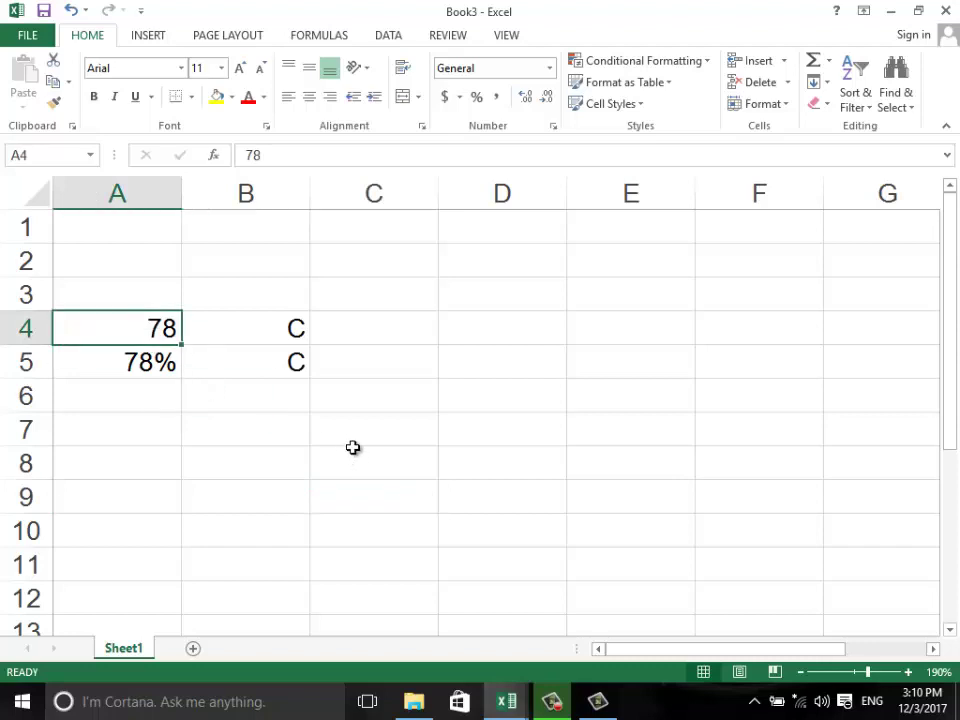
click(292, 327)
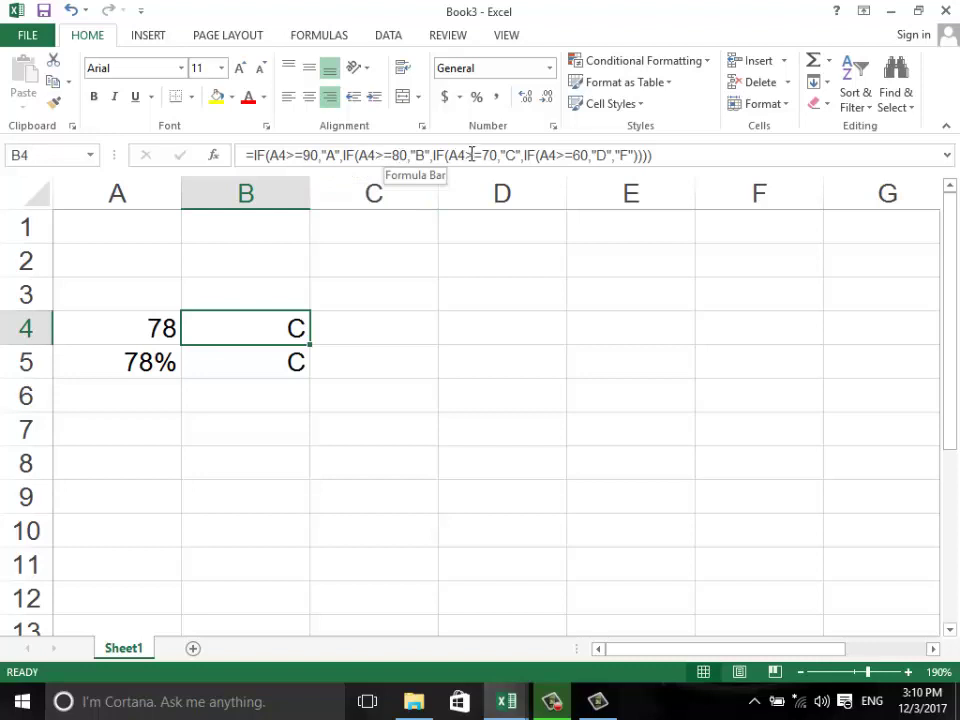
click(110, 365)
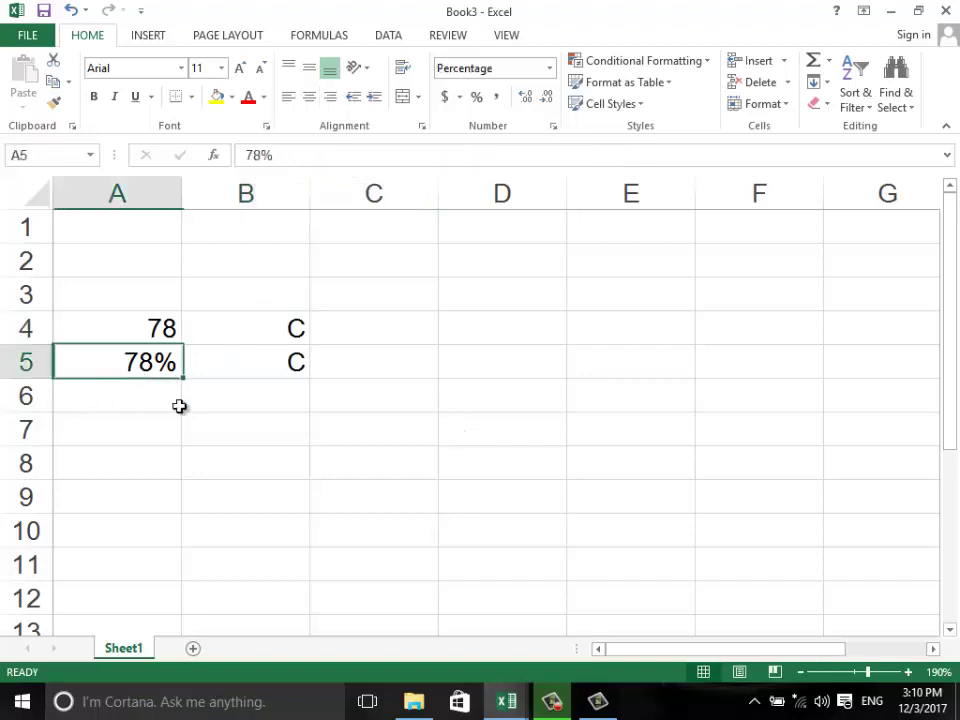
click(224, 367)
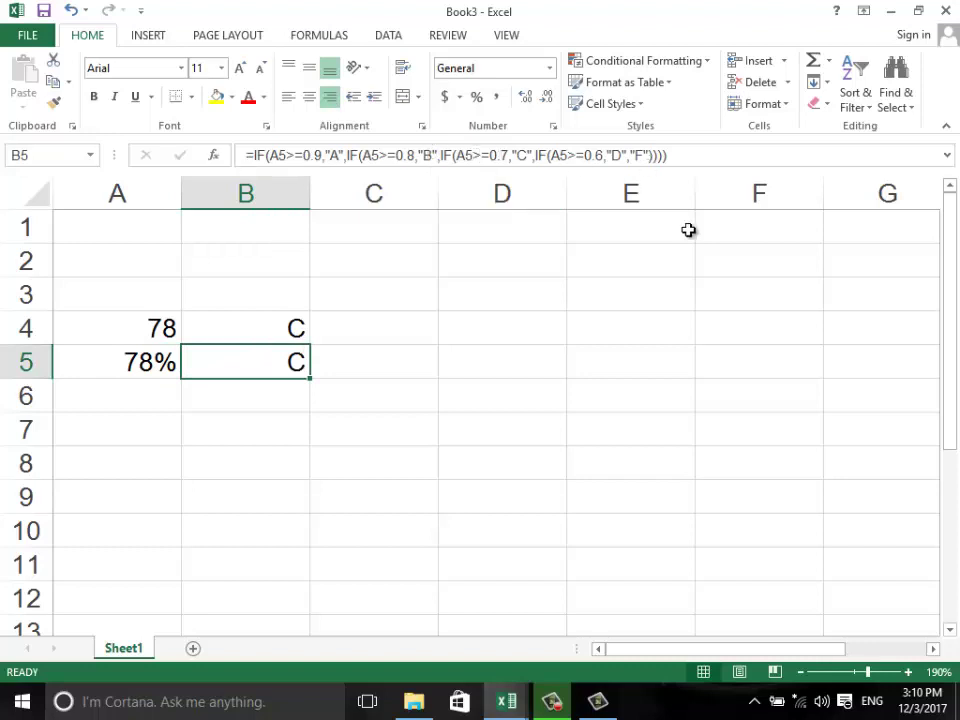
click(485, 392)
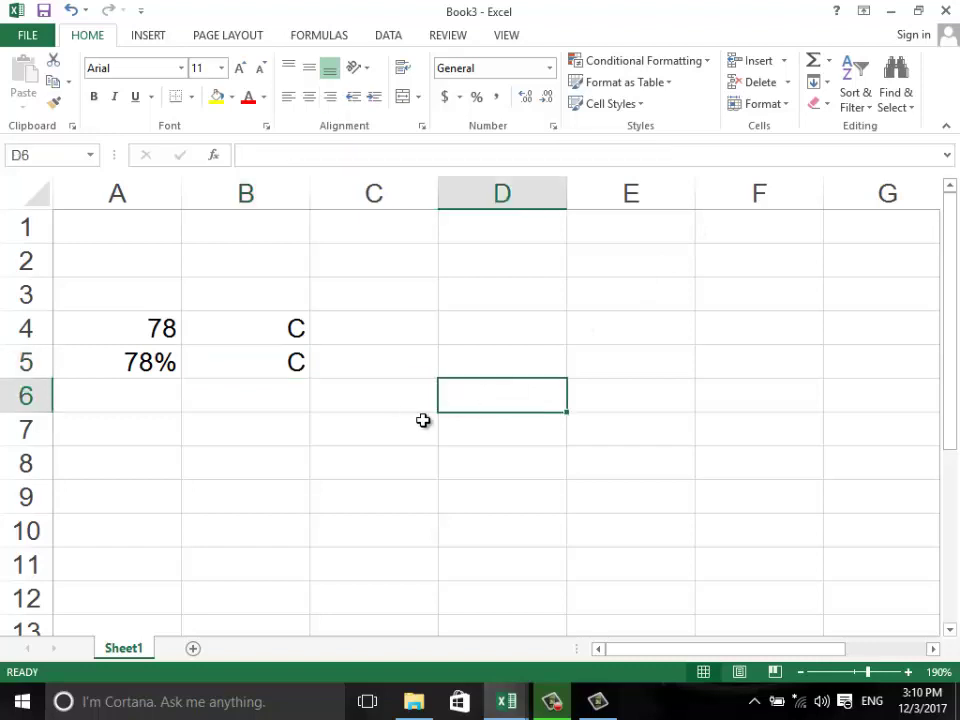